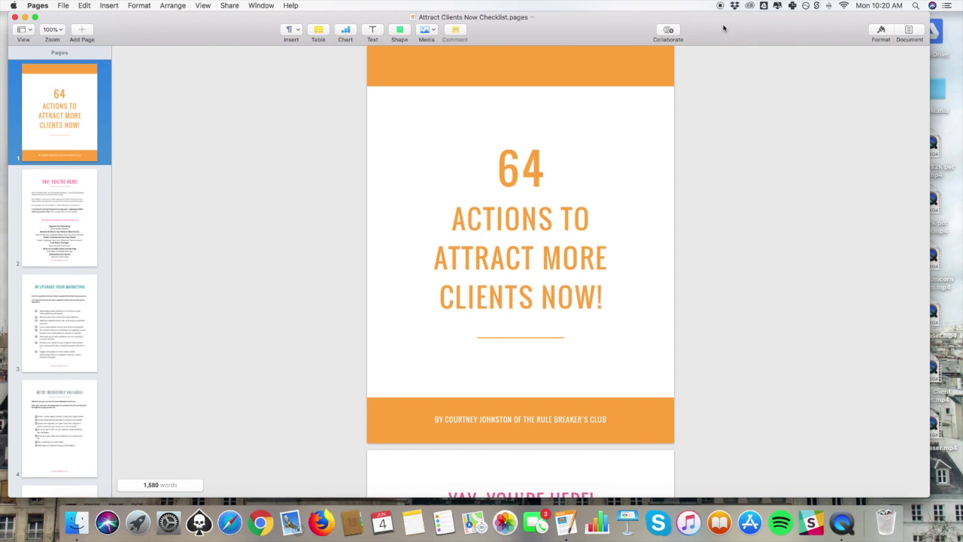
Step: Create a new document from the Blank template and move its window to the right
{"action": "left_click", "coordinate": [62, 5]}
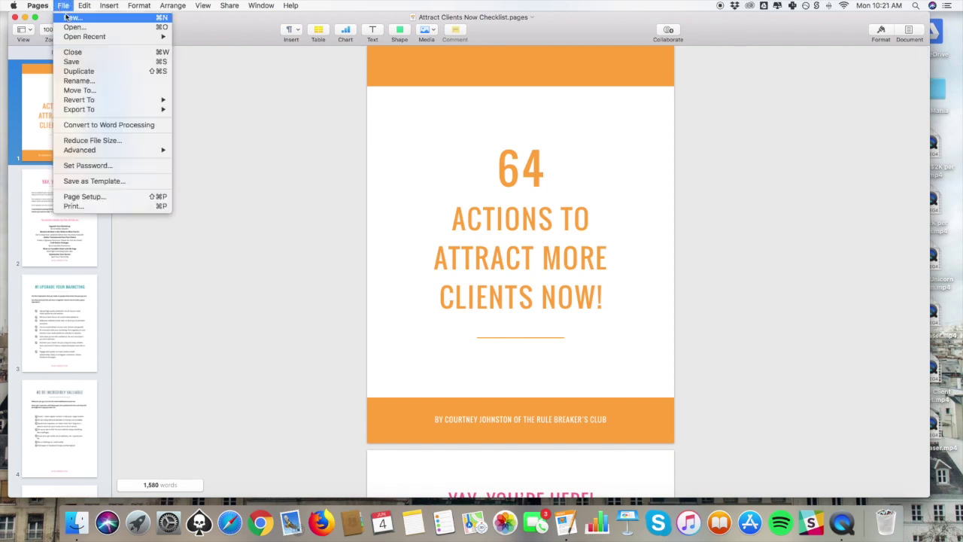
{"action": "left_click", "coordinate": [66, 17]}
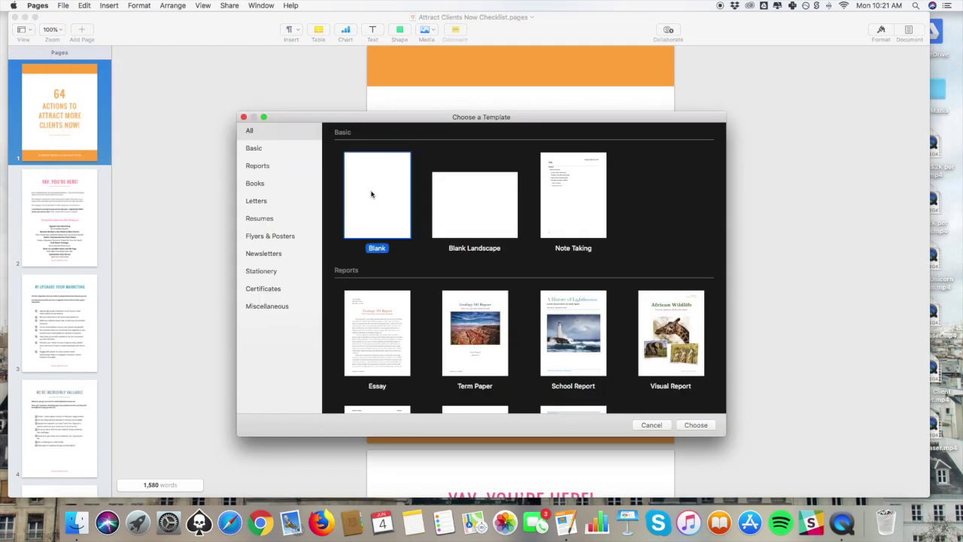
{"action": "left_click", "coordinate": [696, 425]}
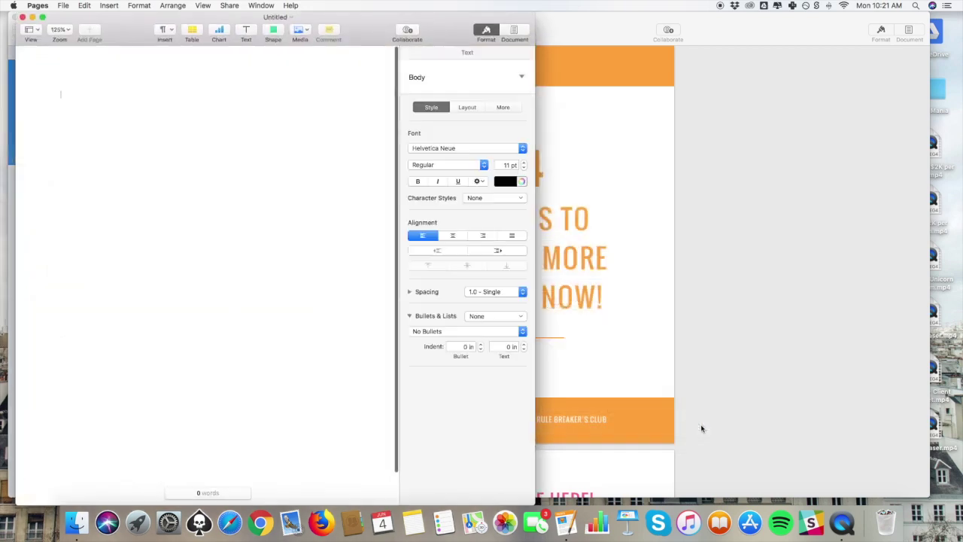
{"action": "left_click_drag", "start_coordinate": [392, 34], "coordinate": [562, 10]}
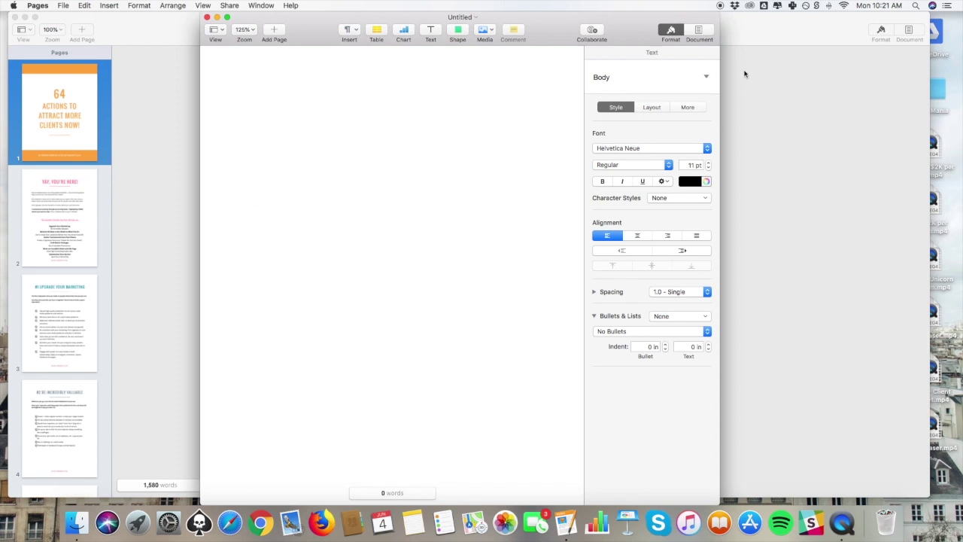
Step: Switch off Document Body to convert to a page layout document, then resize and reposition the window
{"action": "left_click", "coordinate": [699, 32]}
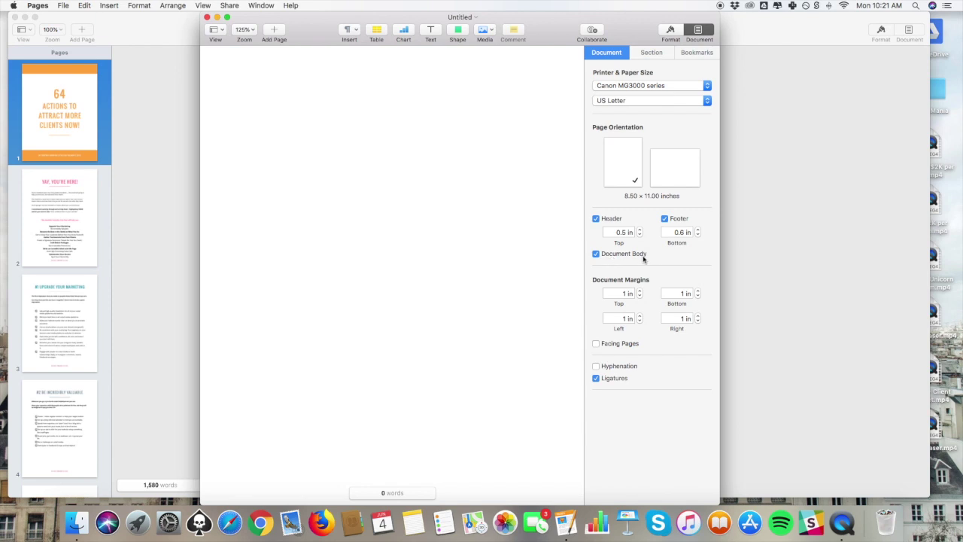
{"action": "left_click", "coordinate": [596, 255]}
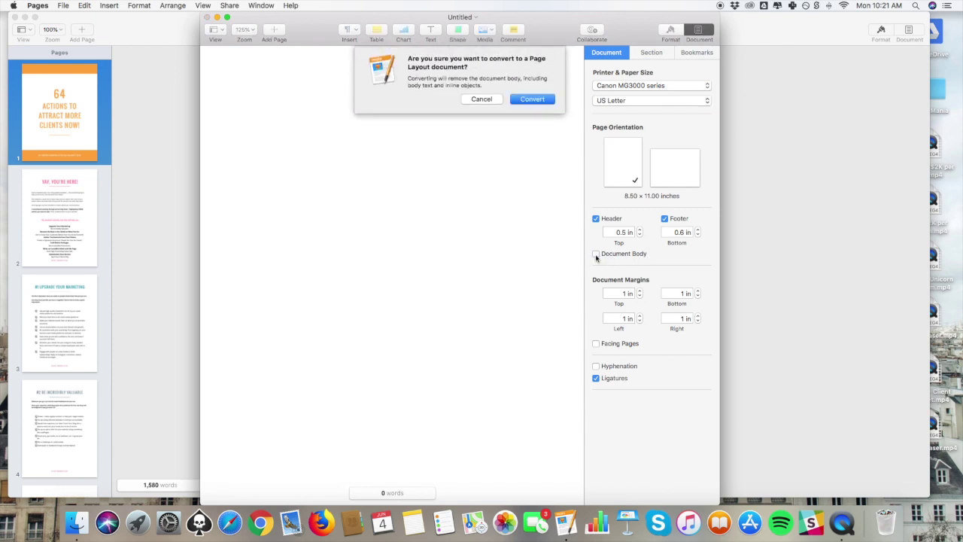
{"action": "left_click", "coordinate": [536, 101]}
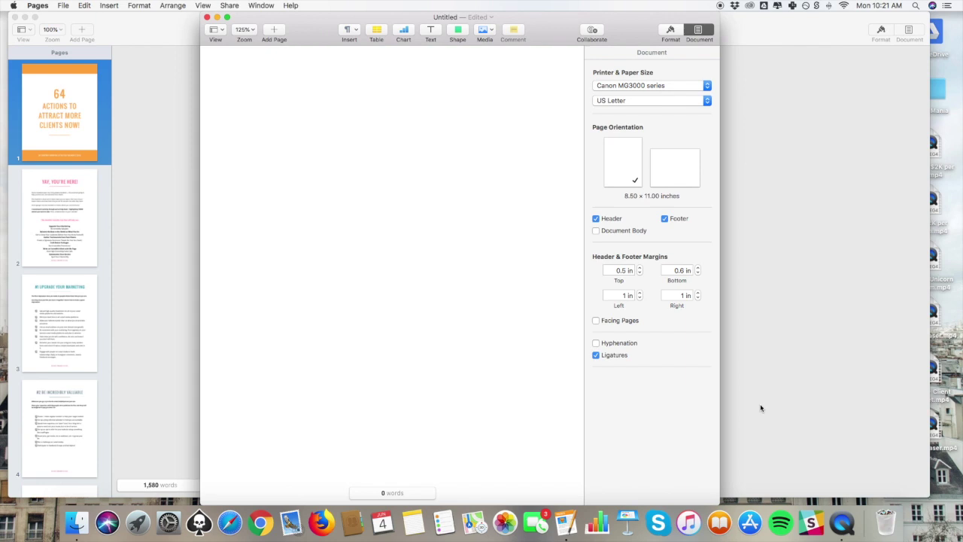
{"action": "left_click_drag", "start_coordinate": [720, 497], "coordinate": [905, 507]}
{"action": "left_click_drag", "start_coordinate": [301, 26], "coordinate": [278, 30]}
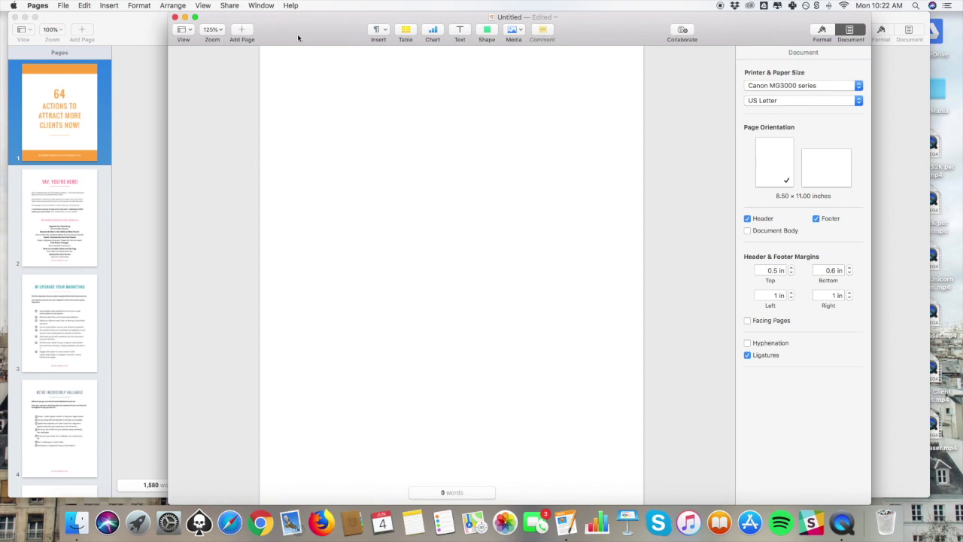
{"action": "left_click_drag", "start_coordinate": [299, 37], "coordinate": [280, 30]}
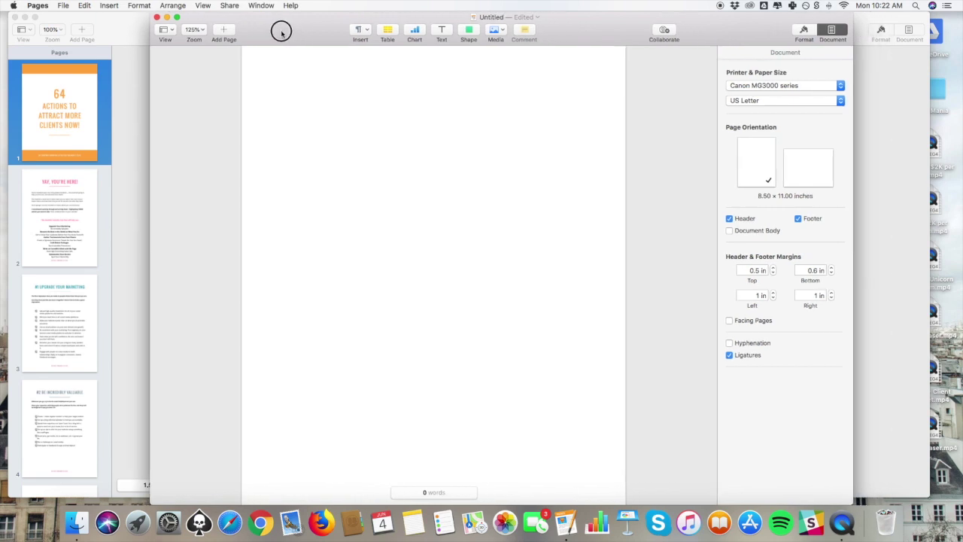
{"action": "left_click", "coordinate": [122, 106]}
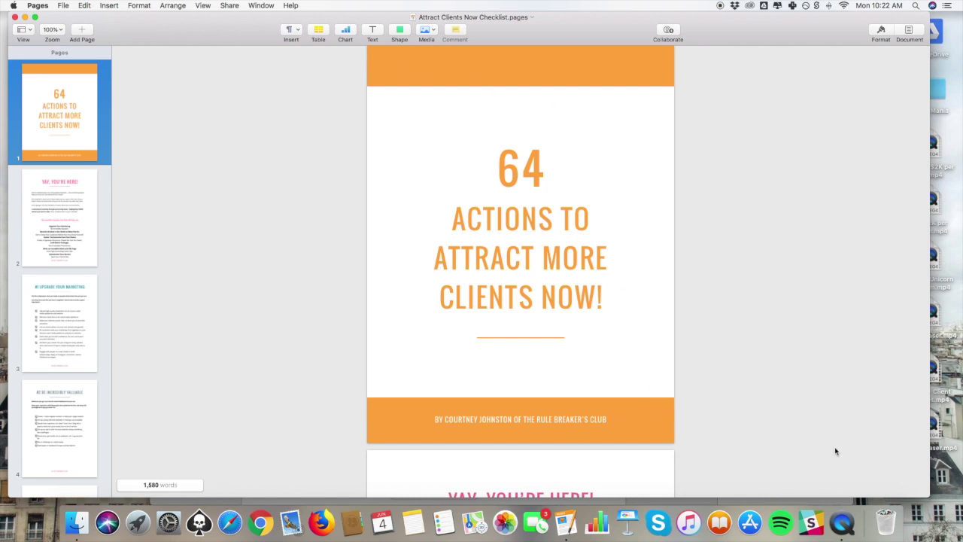
{"action": "left_click", "coordinate": [841, 500]}
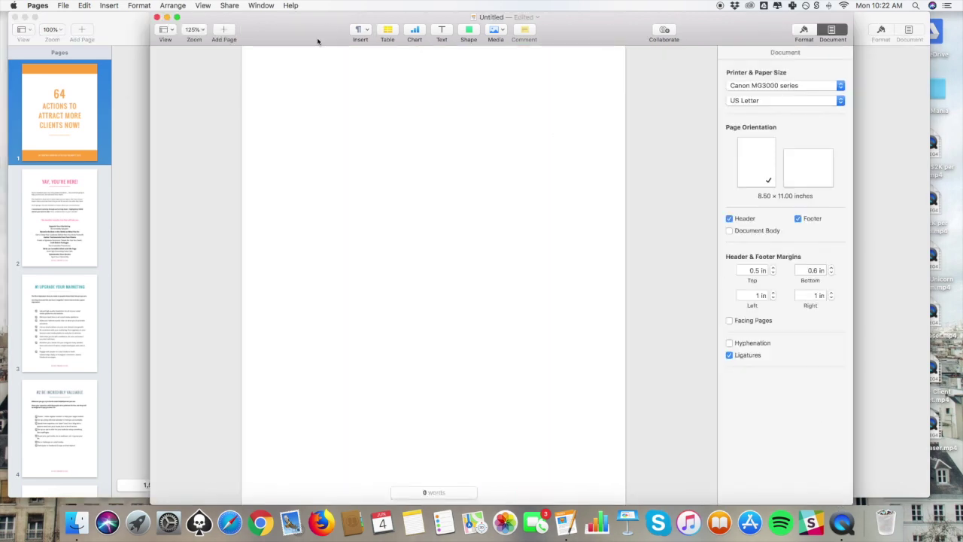
{"action": "mouse_move", "coordinate": [371, 58]}
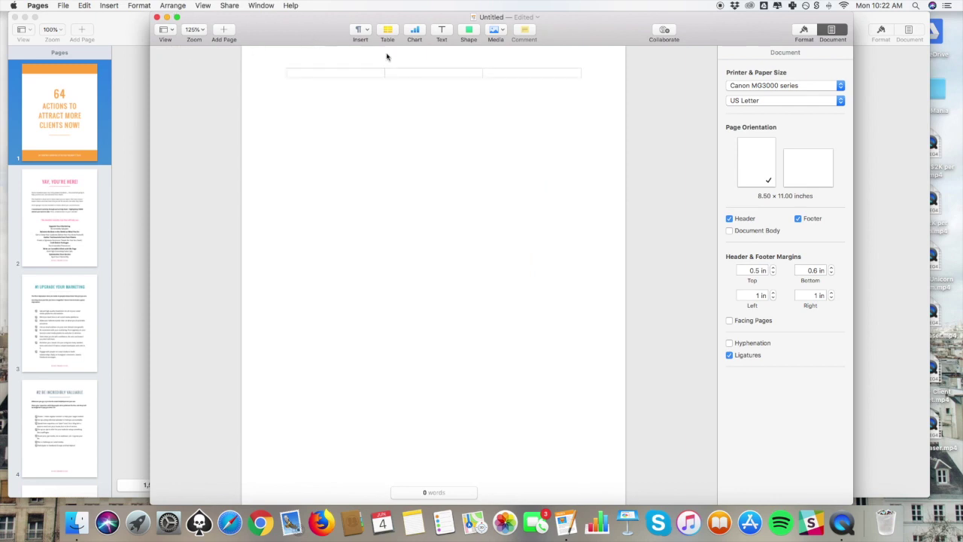
Step: Insert a square and stretch it into a full-width blue bar across the top of the page
{"action": "left_click", "coordinate": [470, 31]}
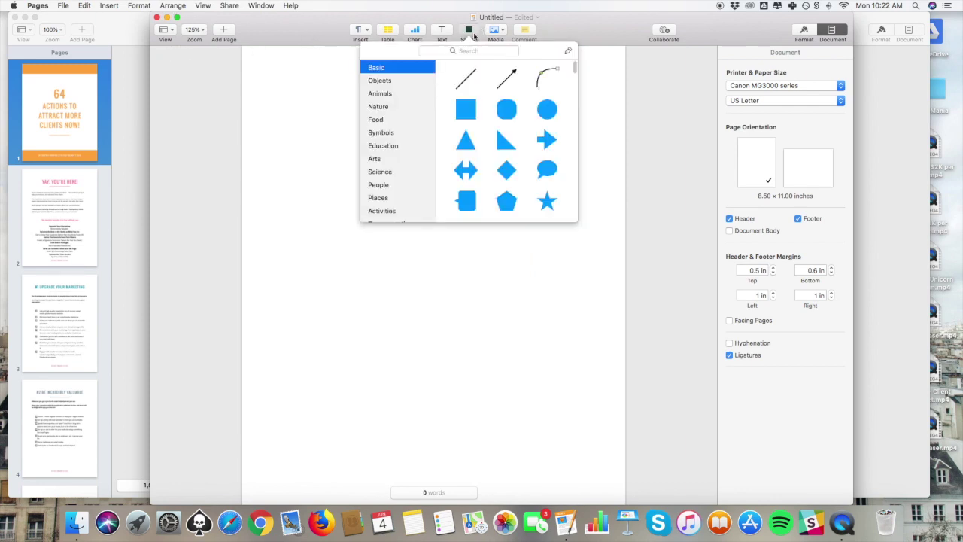
{"action": "left_click", "coordinate": [466, 110]}
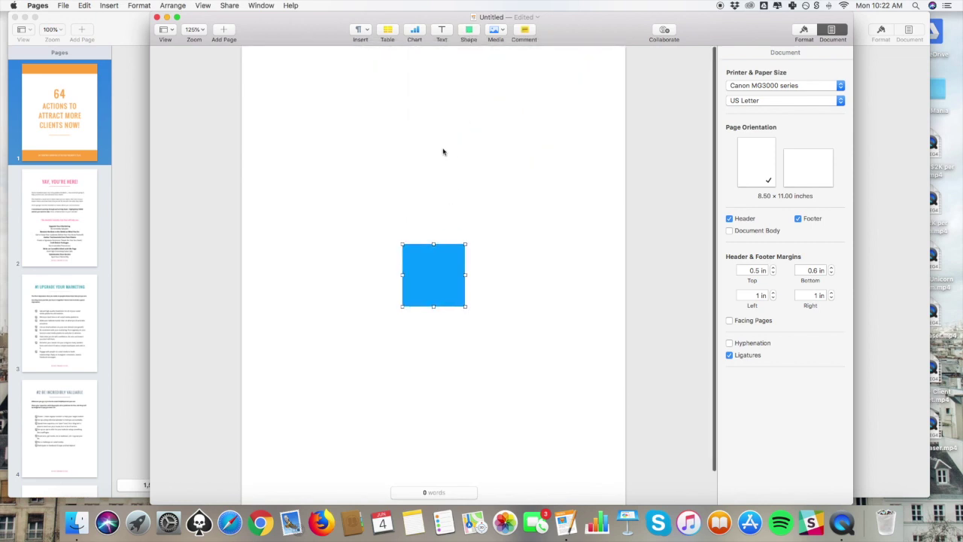
{"action": "left_click", "coordinate": [195, 30]}
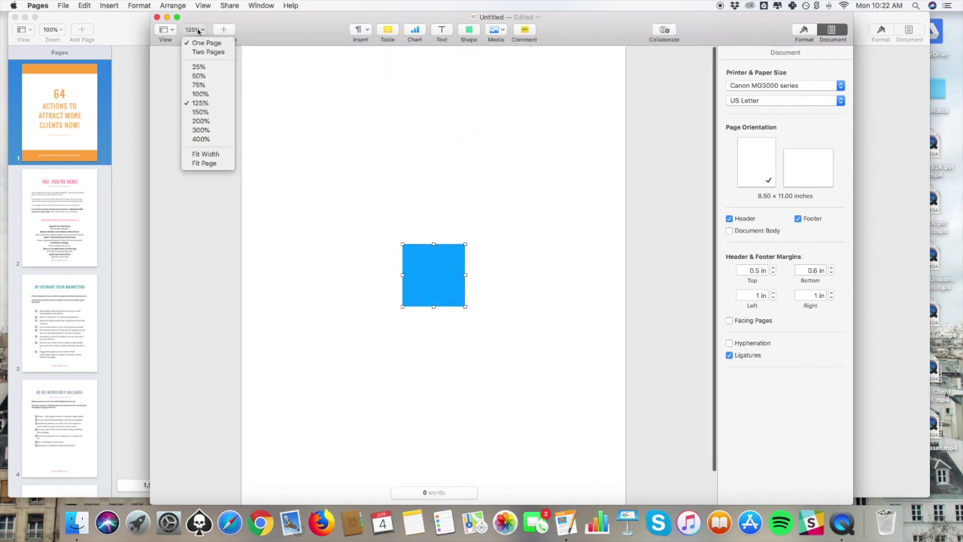
{"action": "left_click", "coordinate": [216, 115]}
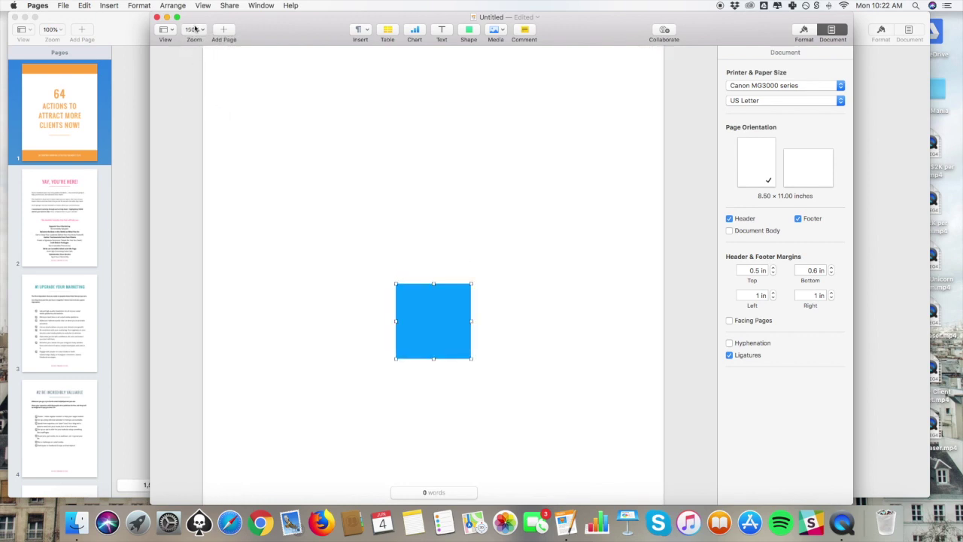
{"action": "left_click", "coordinate": [195, 30]}
{"action": "left_click", "coordinate": [204, 93]}
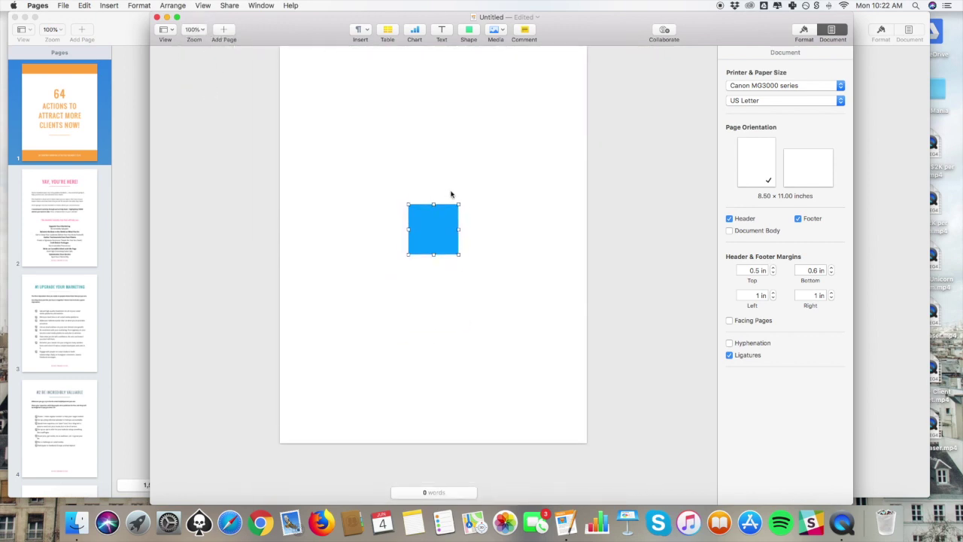
{"action": "left_click_drag", "start_coordinate": [440, 224], "coordinate": [586, 71]}
Step: Copy the blue bar and paste a duplicate along the bottom edge of the page
{"action": "right_click", "coordinate": [429, 76]}
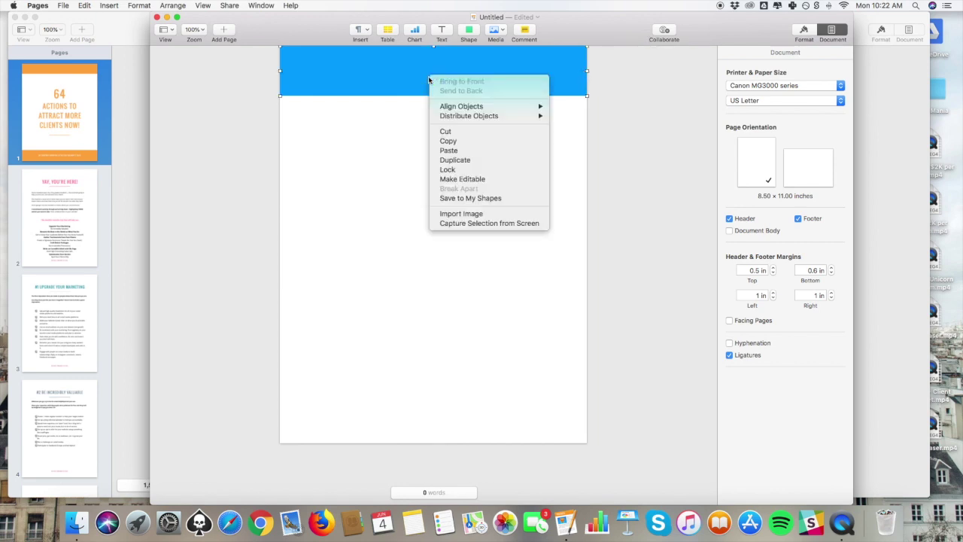
{"action": "left_click", "coordinate": [467, 150]}
{"action": "right_click", "coordinate": [453, 226]}
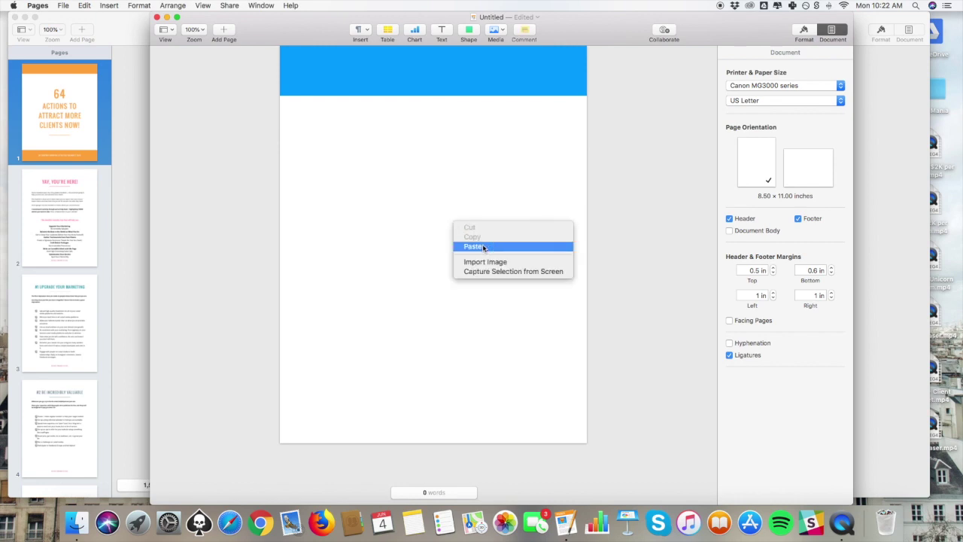
{"action": "left_click", "coordinate": [482, 247]}
{"action": "left_click_drag", "start_coordinate": [431, 71], "coordinate": [423, 407]}
{"action": "left_click", "coordinate": [391, 81]}
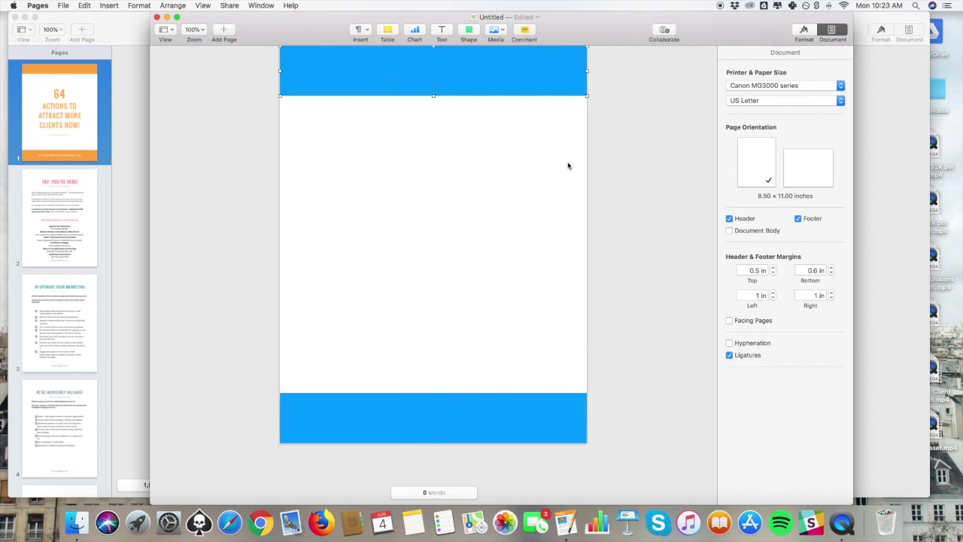
{"action": "left_click", "coordinate": [803, 31]}
{"action": "left_click", "coordinate": [803, 31]}
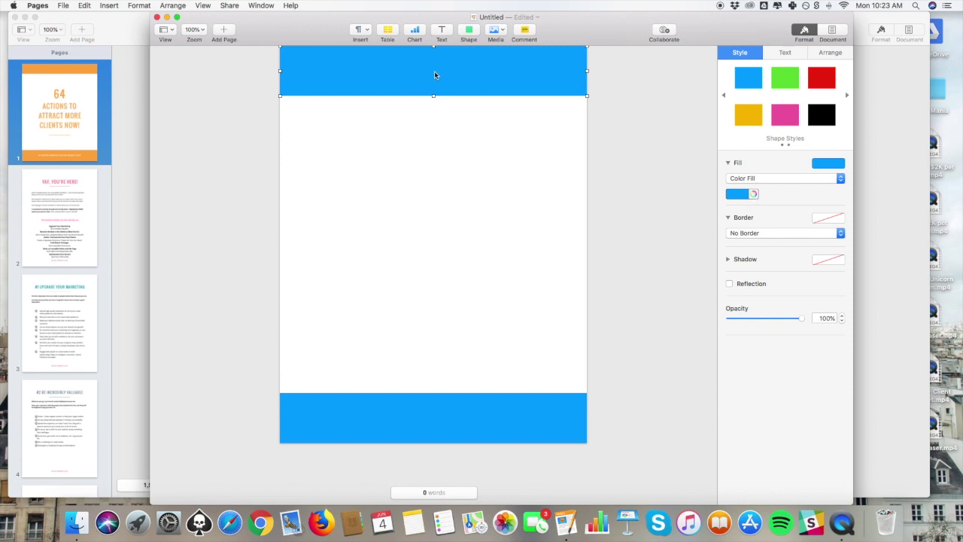
Step: Open the top bar's Fill colour picker and search for the RBC-BrandBoard3.pdf brand board
{"action": "left_click", "coordinate": [754, 194]}
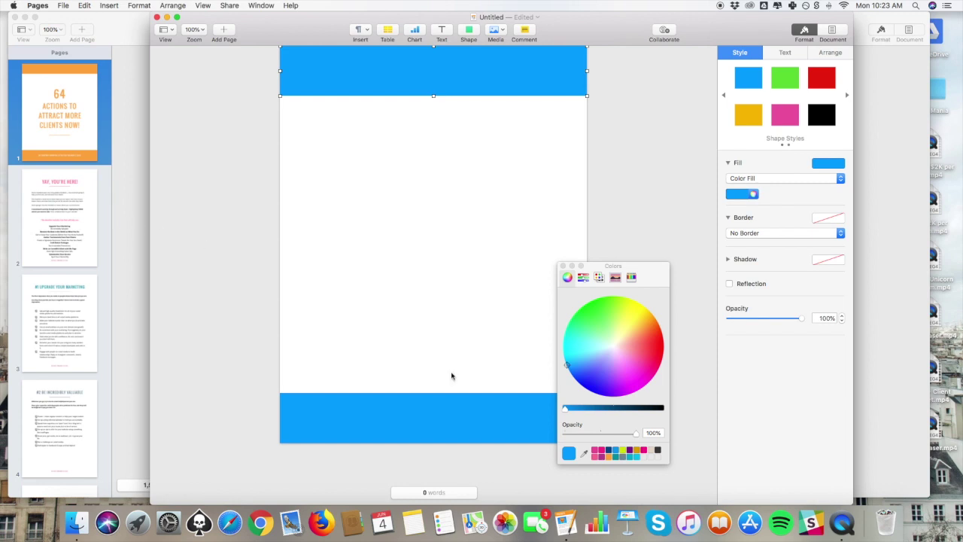
{"action": "left_click", "coordinate": [916, 5]}
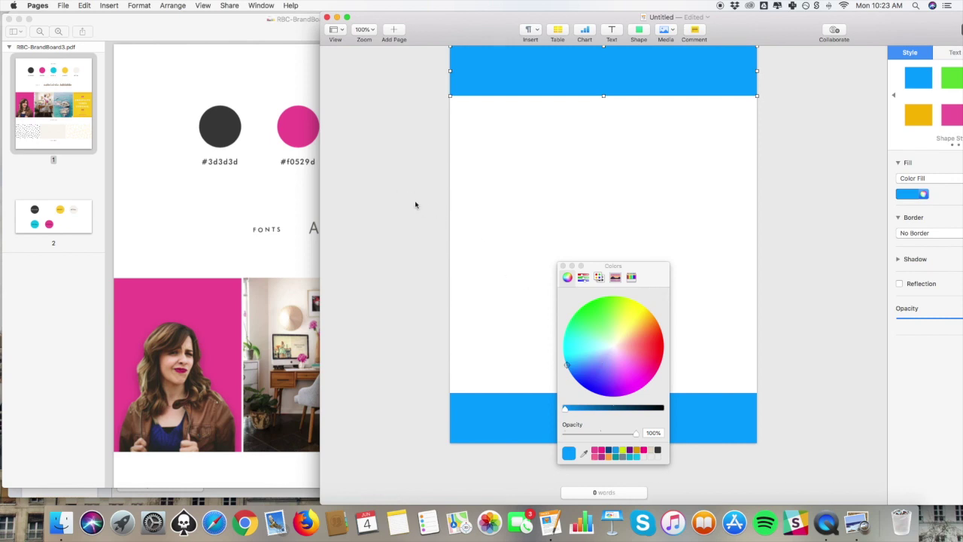
Step: Fill the top and bottom bars with the brand pink sampled from the brand board PDF
{"action": "left_click", "coordinate": [584, 453]}
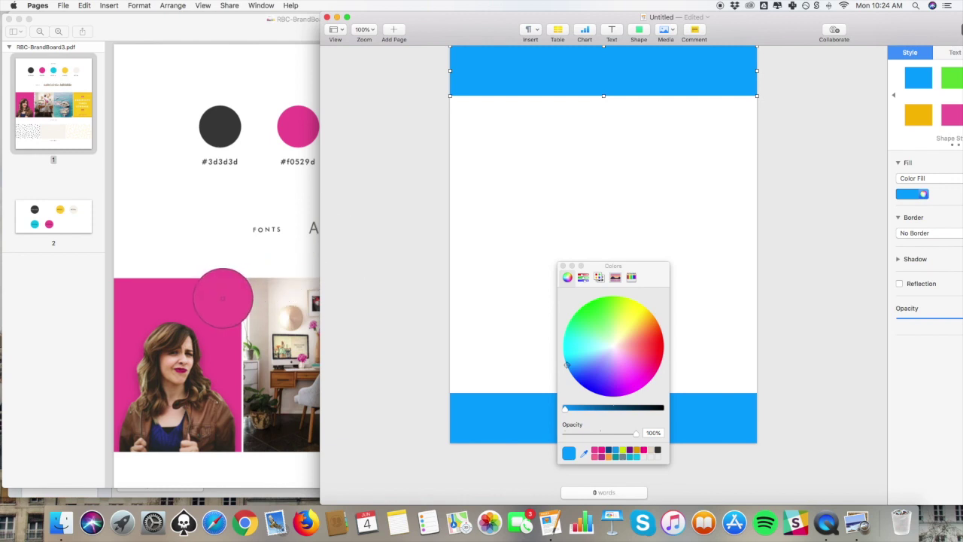
{"action": "left_click", "coordinate": [296, 121]}
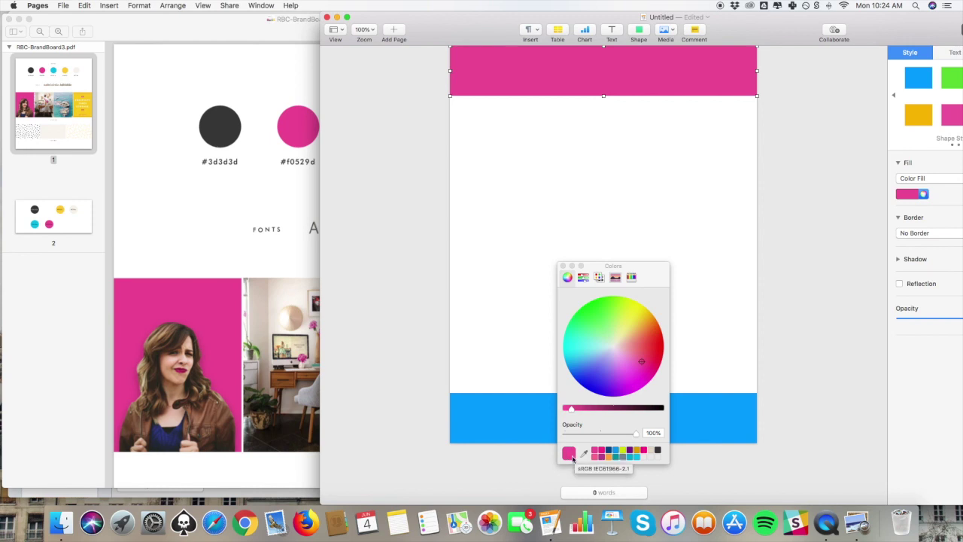
{"action": "left_click", "coordinate": [568, 453]}
{"action": "left_click_drag", "start_coordinate": [569, 453], "coordinate": [646, 457]}
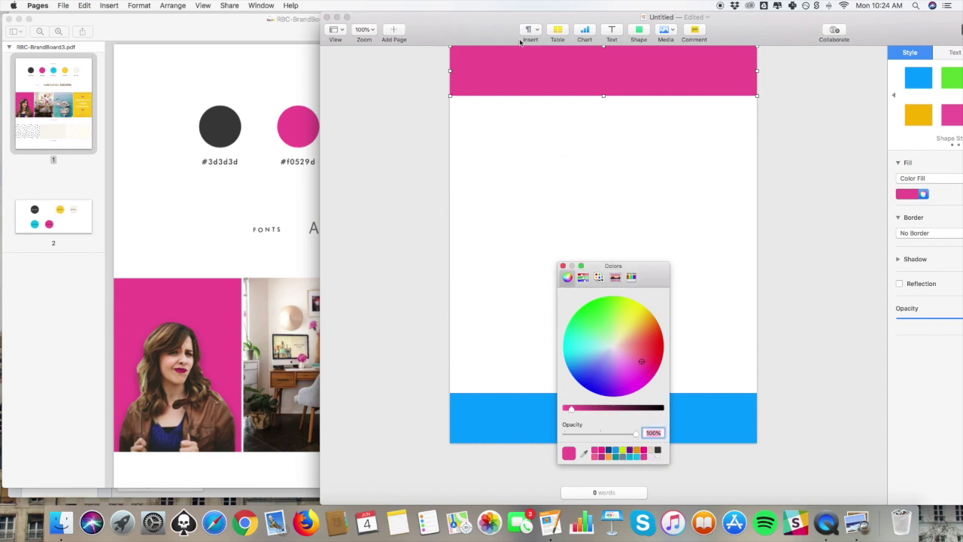
{"action": "left_click", "coordinate": [510, 410]}
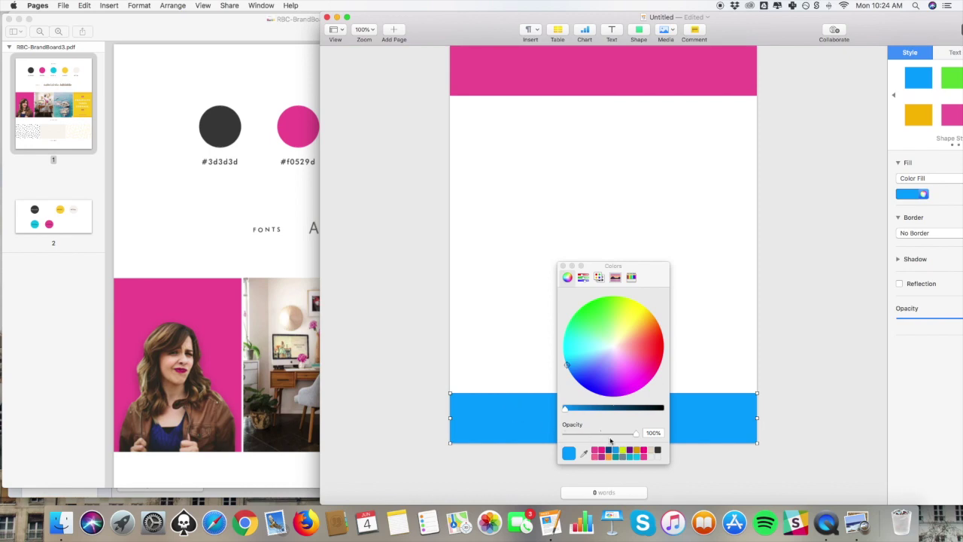
{"action": "left_click", "coordinate": [642, 458]}
{"action": "left_click", "coordinate": [396, 188]}
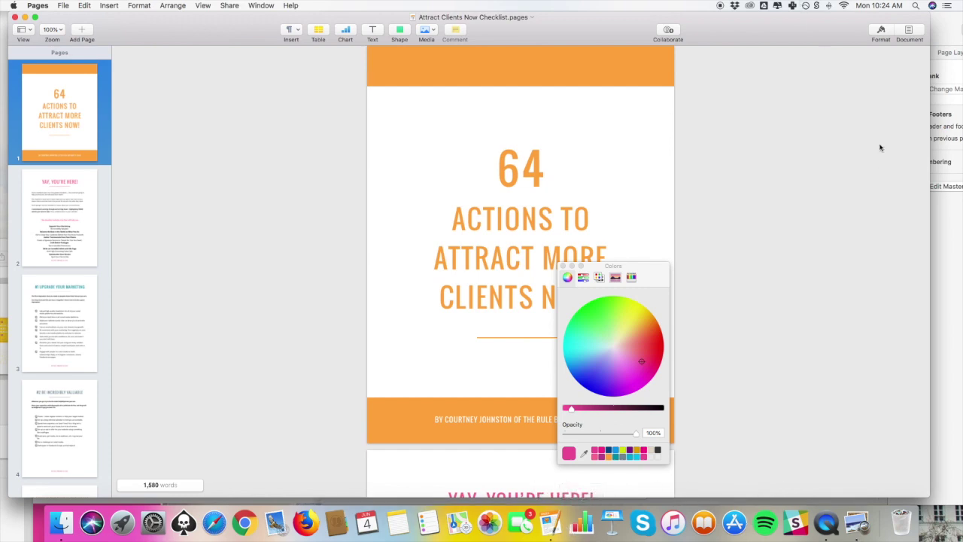
Step: Bring the Attract Clients Now Checklist window forward and move it up and left
{"action": "left_click_drag", "start_coordinate": [795, 34], "coordinate": [794, 36]}
{"action": "left_click", "coordinate": [740, 28]}
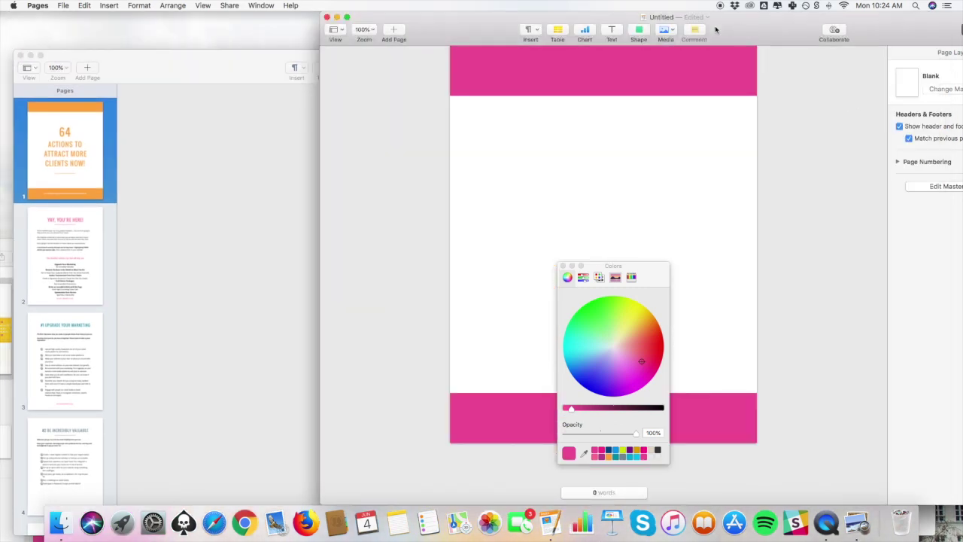
{"action": "left_click_drag", "start_coordinate": [229, 69], "coordinate": [223, 41]}
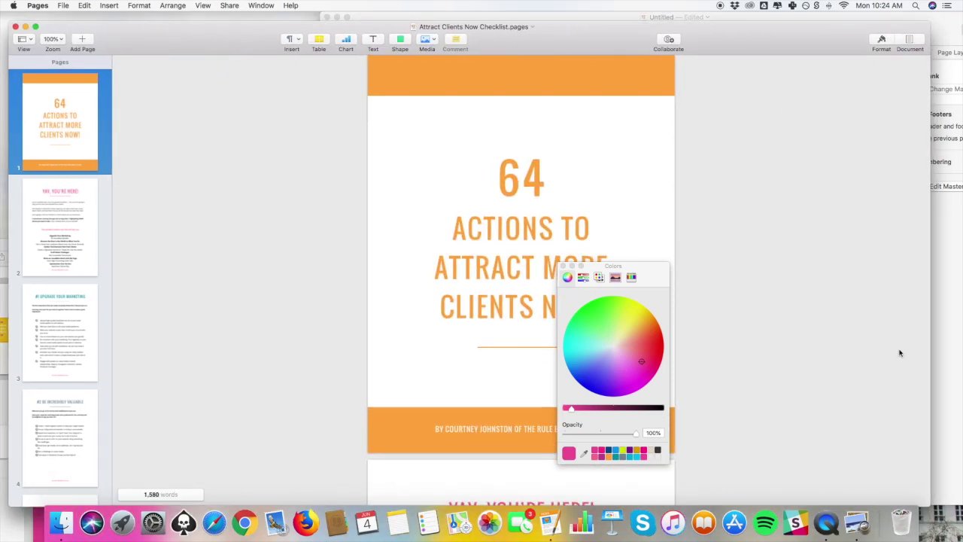
Step: Paste the copied title '64 ACTIONS TO ATTRACT MORE CLIENTS NOW!' into a new text box near the top
{"action": "left_click_drag", "start_coordinate": [930, 504], "coordinate": [481, 485]}
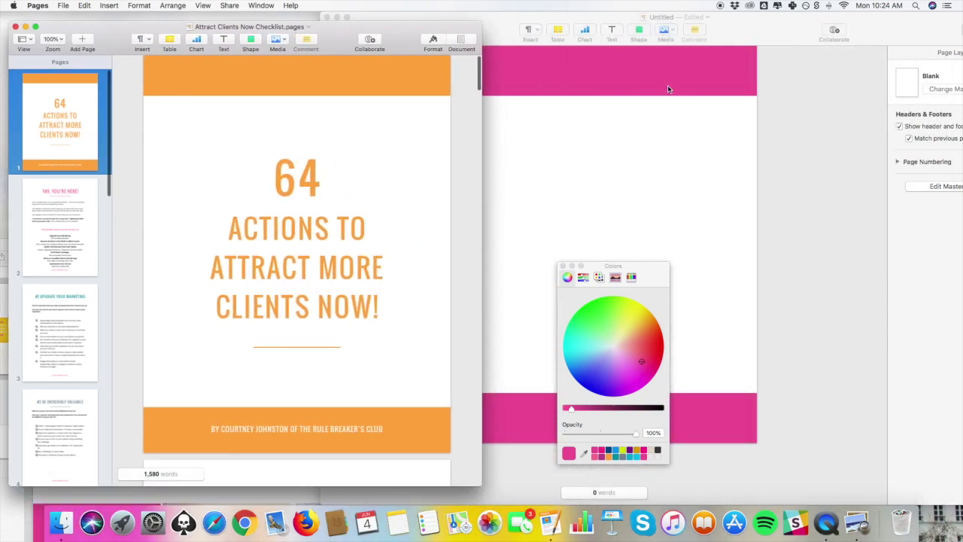
{"action": "left_click", "coordinate": [350, 175]}
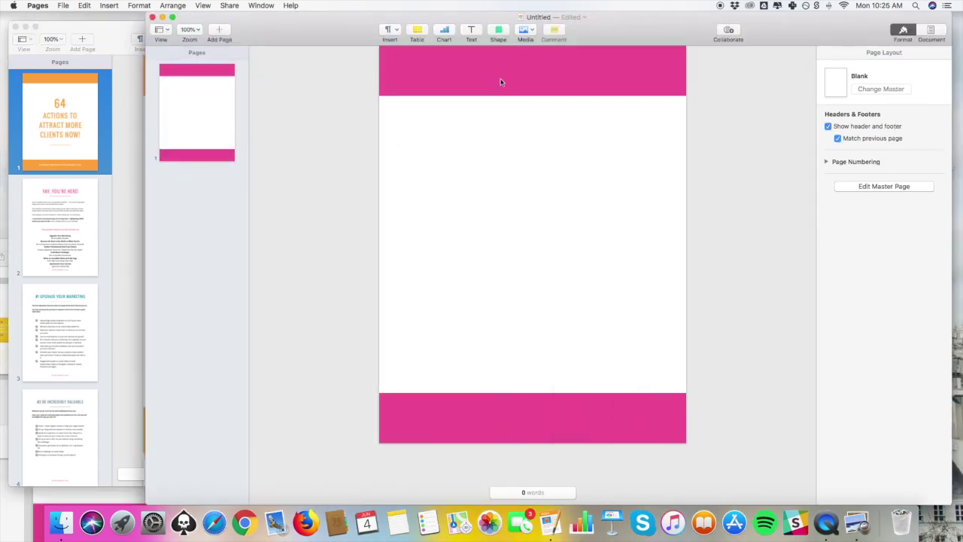
{"action": "left_click", "coordinate": [471, 33]}
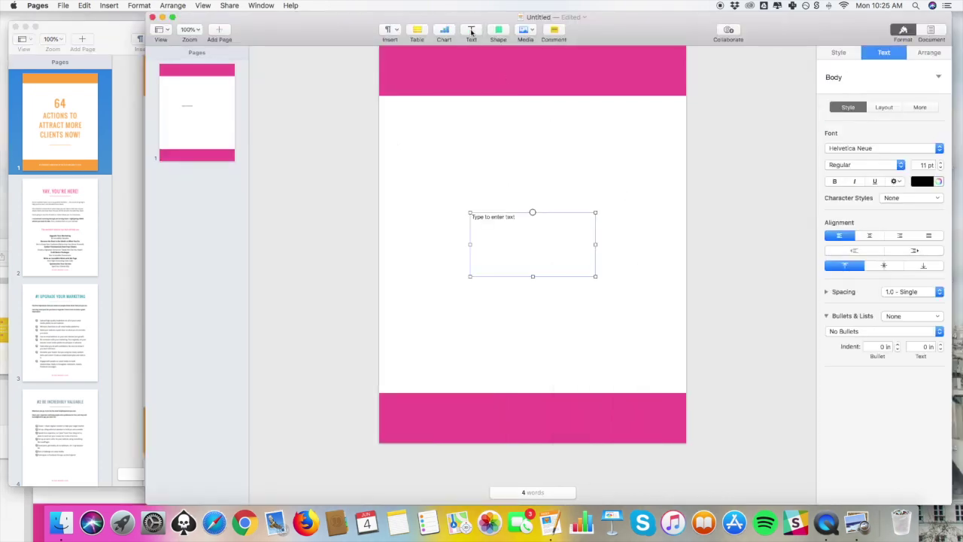
{"action": "left_click_drag", "start_coordinate": [520, 222], "coordinate": [520, 191]}
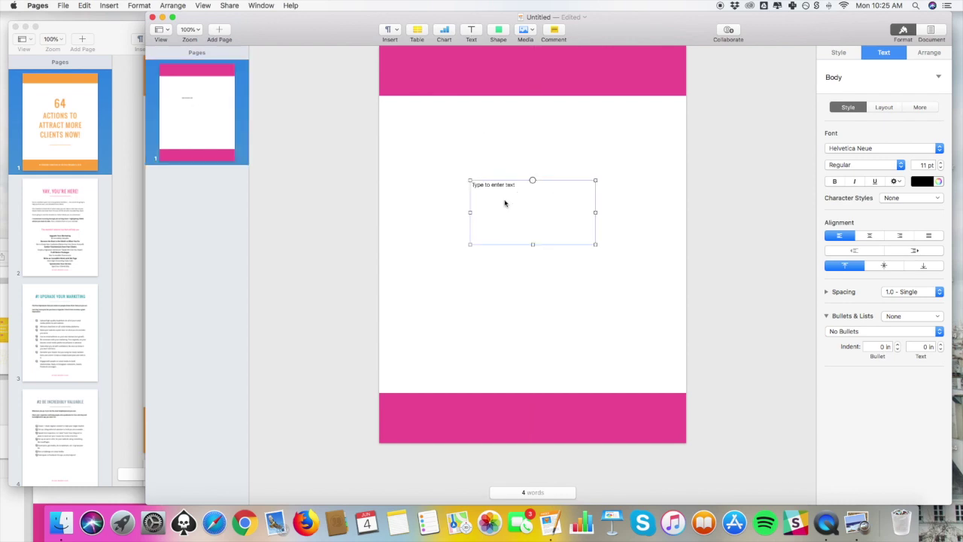
{"action": "double_click", "coordinate": [504, 186]}
{"action": "type", "text": "64 Actions"}
{"action": "key", "text": "super+a"}
{"action": "type", "text": "64 ACTIONS TO ATTRACT MORE CLIENTS NOW!"}
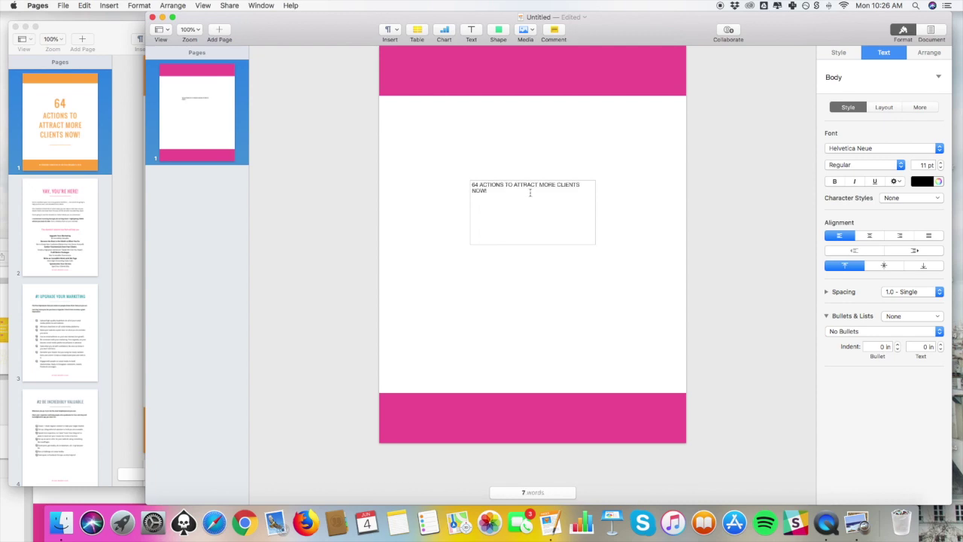
Step: Set the cover title font to Oswald
{"action": "left_click_drag", "start_coordinate": [503, 195], "coordinate": [473, 185]}
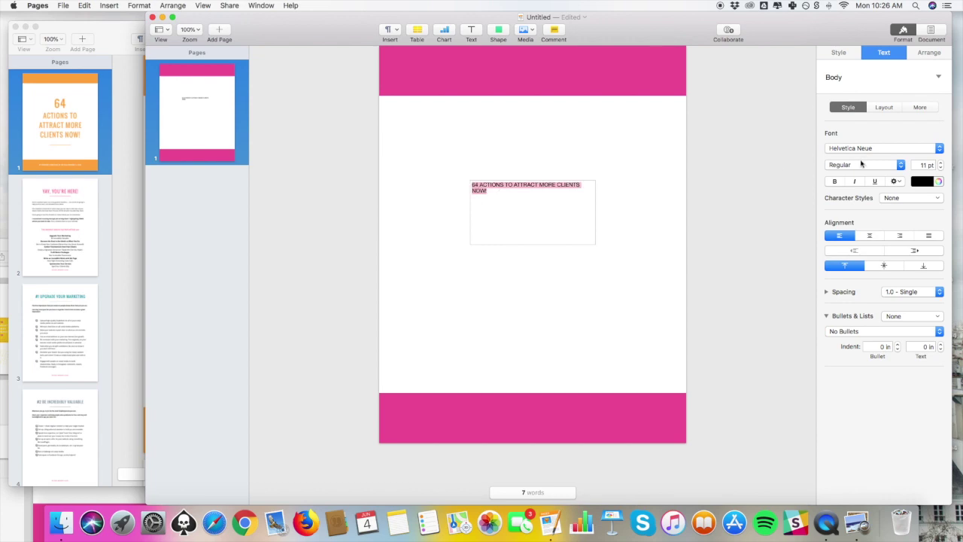
{"action": "left_click", "coordinate": [832, 149]}
{"action": "scroll", "coordinate": [850, 150], "scroll_direction": "up", "scroll_amount": 10}
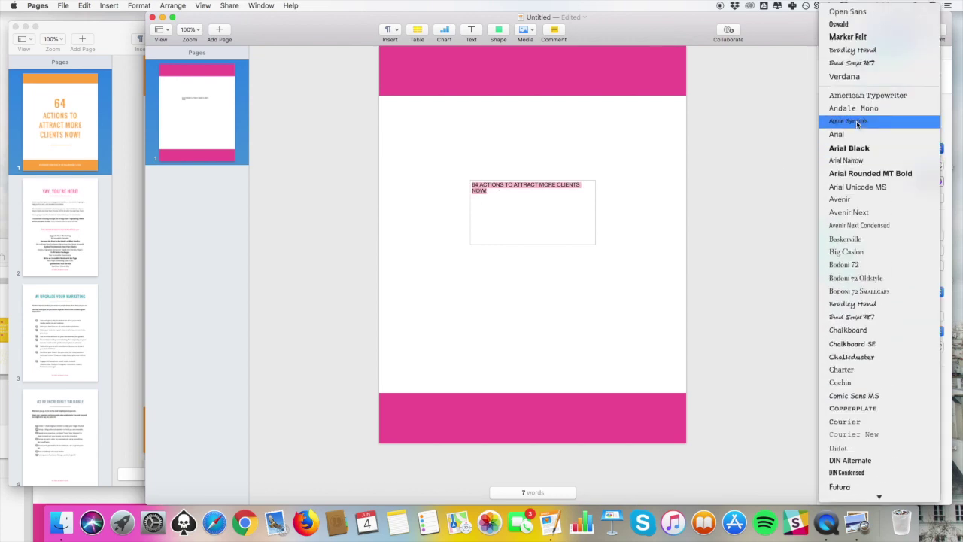
{"action": "left_click", "coordinate": [860, 24]}
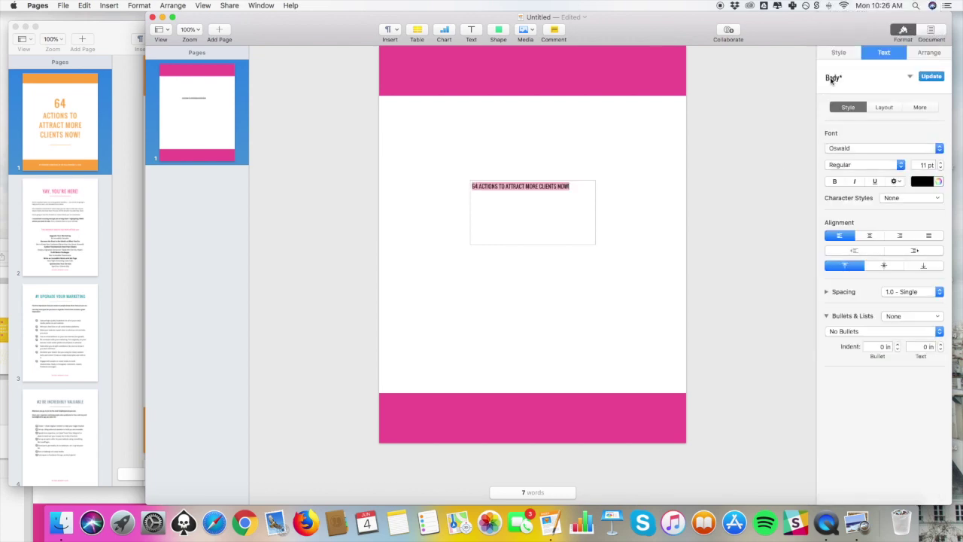
Step: Check the font size of the 64 in the reference checklist's cover title
{"action": "left_click", "coordinate": [129, 201]}
{"action": "left_click", "coordinate": [256, 234]}
{"action": "left_click", "coordinate": [272, 226]}
{"action": "key", "text": "super+alt+i"}
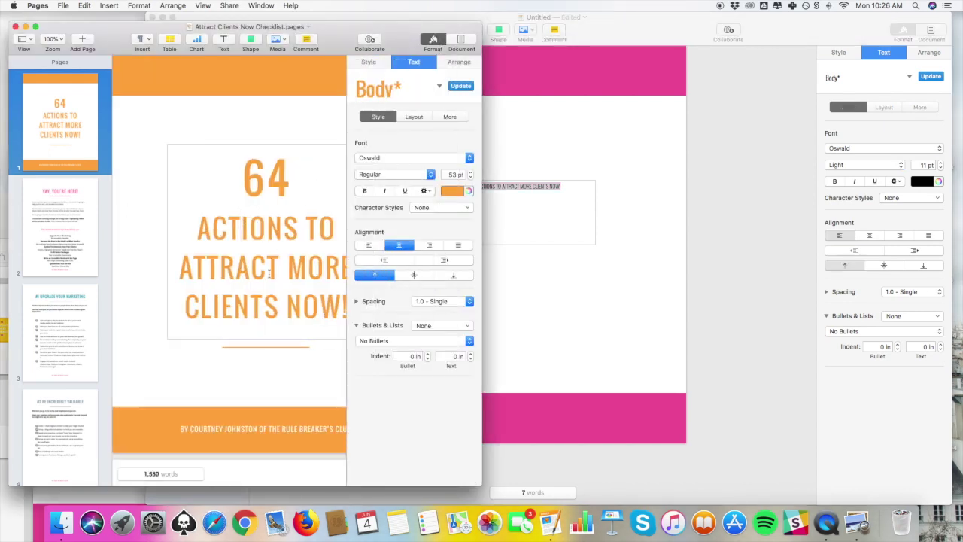
{"action": "left_click", "coordinate": [263, 173]}
{"action": "left_click_drag", "start_coordinate": [263, 173], "coordinate": [285, 173]}
{"action": "left_click", "coordinate": [266, 243]}
{"action": "left_click", "coordinate": [958, 173]}
Step: Set the title to 53 pt and centre-align it
{"action": "double_click", "coordinate": [923, 165]}
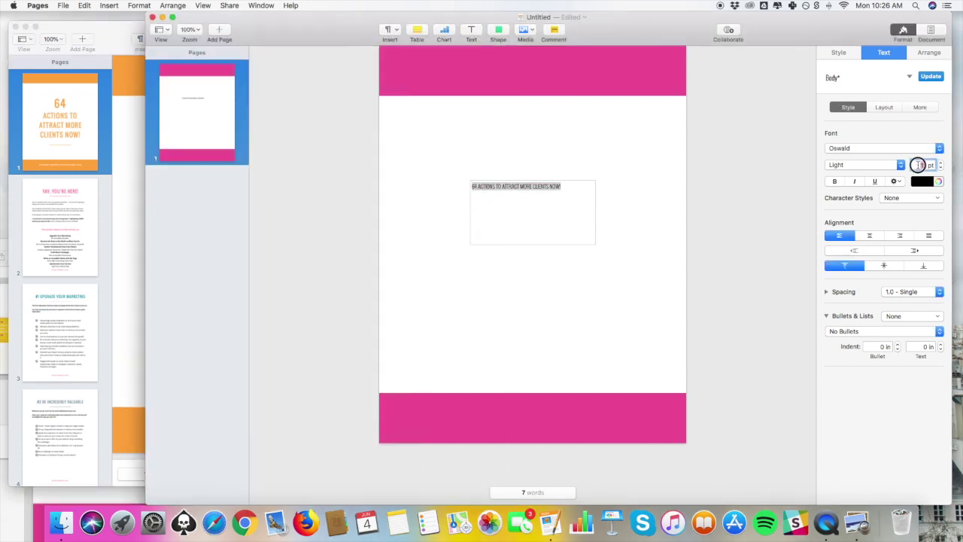
{"action": "type", "text": "53"}
{"action": "key", "text": "Return"}
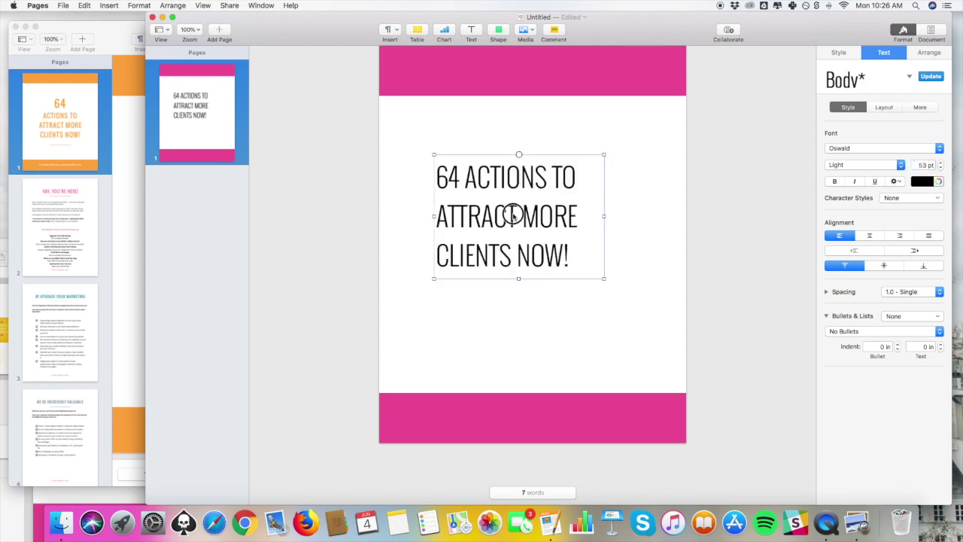
{"action": "left_click", "coordinate": [870, 235]}
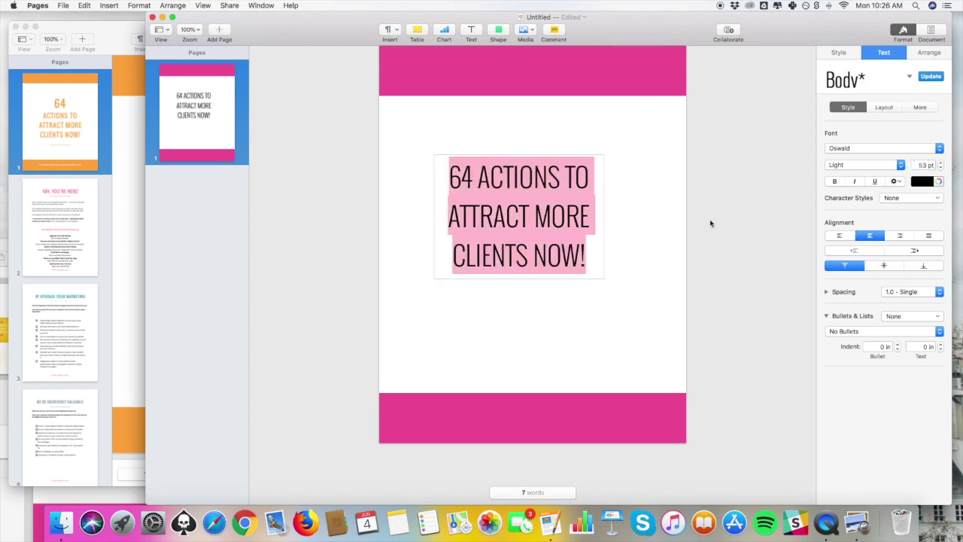
{"action": "left_click", "coordinate": [680, 218]}
Step: Put the 64 on its own line, enlarge it, and move the title box to the page centre
{"action": "left_click", "coordinate": [474, 178]}
{"action": "key", "text": "Return"}
{"action": "left_click_drag", "start_coordinate": [504, 314], "coordinate": [529, 322]}
{"action": "double_click", "coordinate": [532, 185]}
{"action": "key", "text": "super+plus"}
{"action": "left_click", "coordinate": [600, 312]}
{"action": "left_click", "coordinate": [599, 312]}
{"action": "left_click_drag", "start_coordinate": [525, 245], "coordinate": [523, 224]}
{"action": "left_click", "coordinate": [316, 151]}
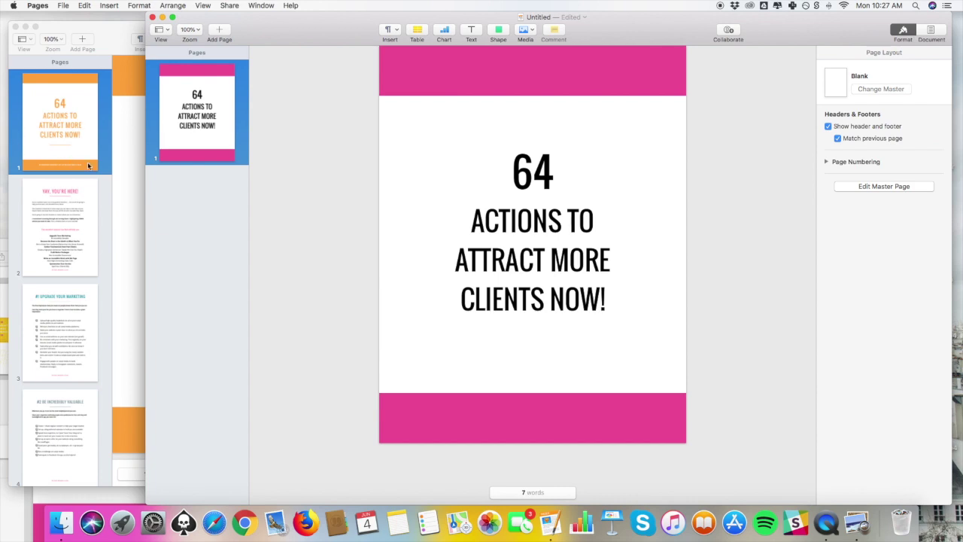
{"action": "left_click", "coordinate": [140, 169]}
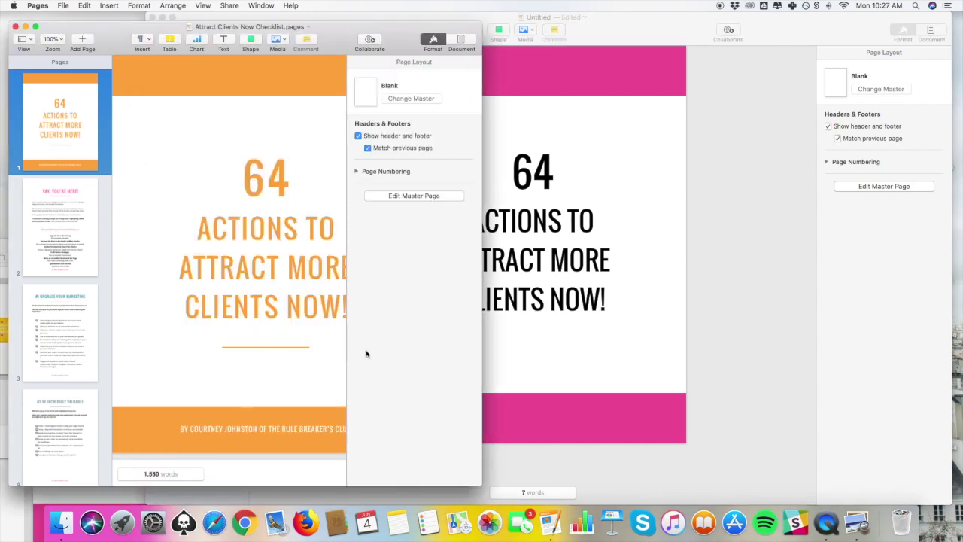
Step: Colour the entire Oswald cover title brand pink and nudge its box slightly higher
{"action": "left_click", "coordinate": [710, 294]}
{"action": "left_click", "coordinate": [495, 193]}
{"action": "double_click", "coordinate": [533, 172]}
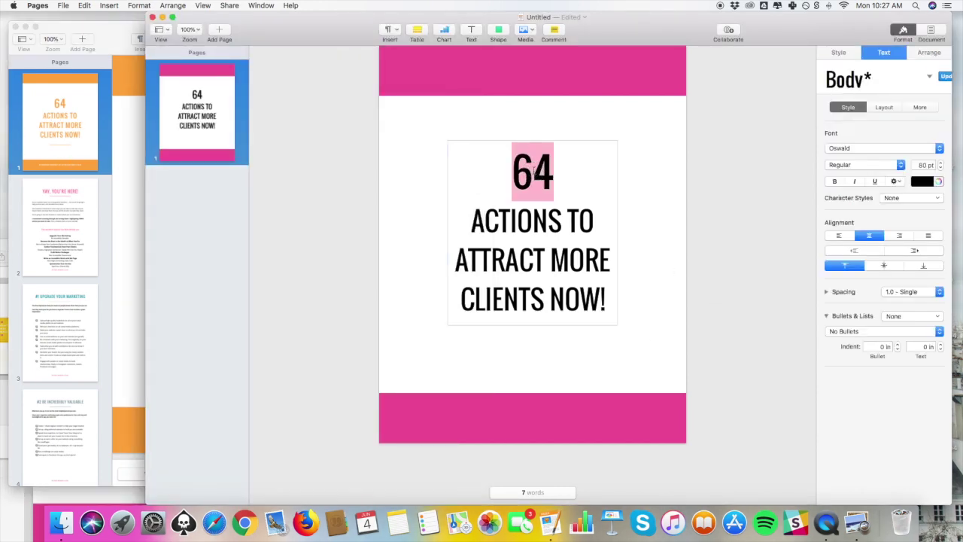
{"action": "left_click_drag", "start_coordinate": [610, 318], "coordinate": [504, 183]}
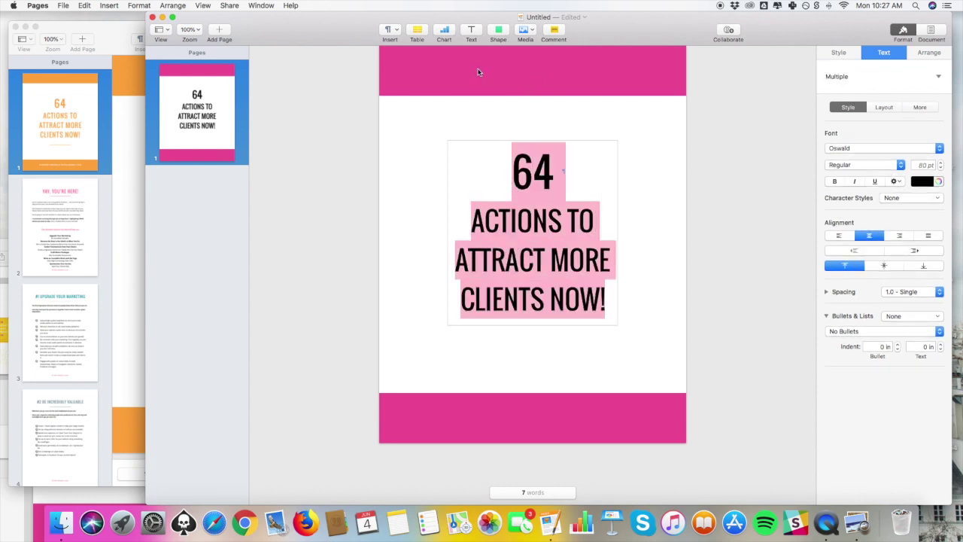
{"action": "left_click", "coordinate": [938, 182]}
{"action": "left_click", "coordinate": [747, 292]}
{"action": "left_click_drag", "start_coordinate": [577, 263], "coordinate": [577, 259]}
{"action": "left_click", "coordinate": [561, 351]}
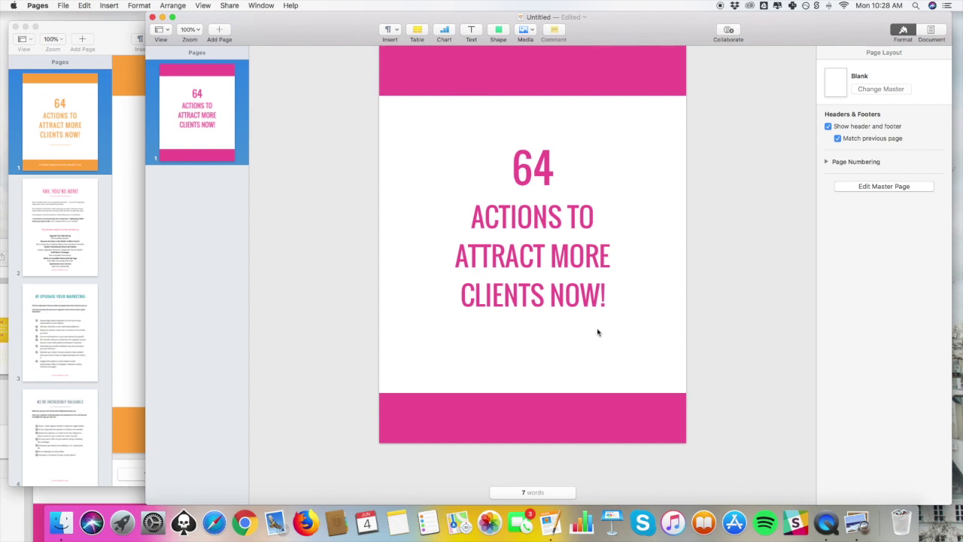
{"action": "scroll", "coordinate": [632, 328], "scroll_direction": "up", "scroll_amount": 1}
{"action": "scroll", "coordinate": [631, 328], "scroll_direction": "down", "scroll_amount": 1}
{"action": "left_click", "coordinate": [538, 225]}
{"action": "left_click", "coordinate": [647, 120]}
Step: Add a pink straight line beneath the title with a thick brush-stroke pattern
{"action": "left_click", "coordinate": [499, 31]}
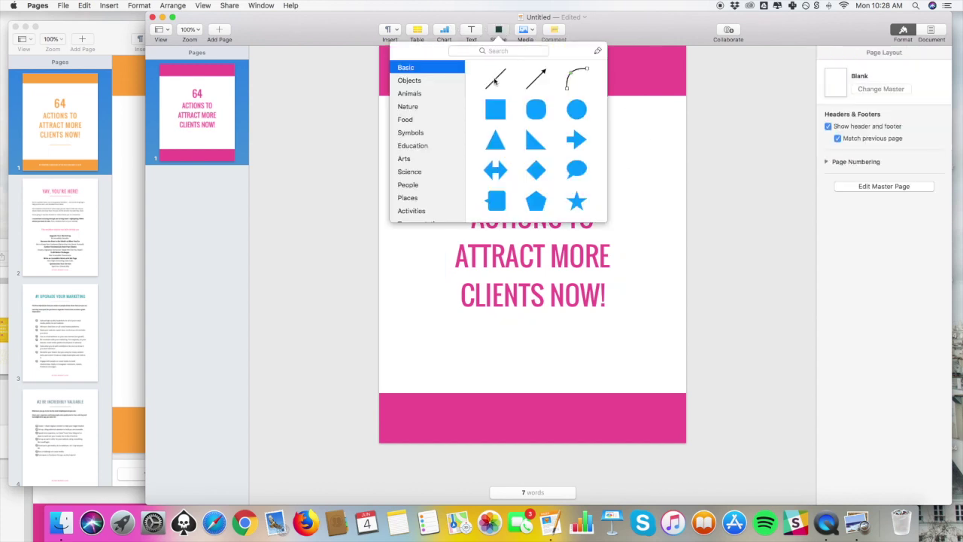
{"action": "left_click", "coordinate": [496, 81]}
{"action": "left_click_drag", "start_coordinate": [537, 355], "coordinate": [537, 326]}
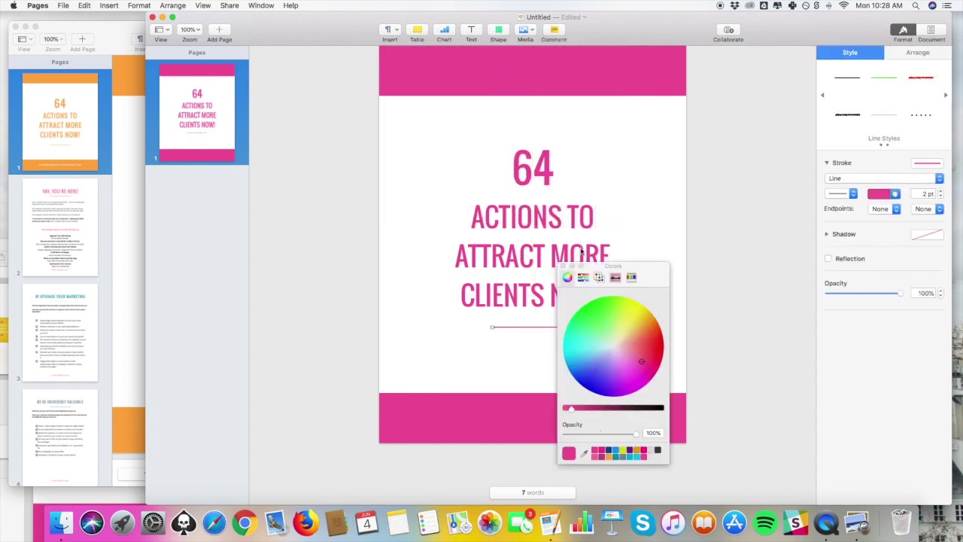
{"action": "left_click", "coordinate": [565, 263]}
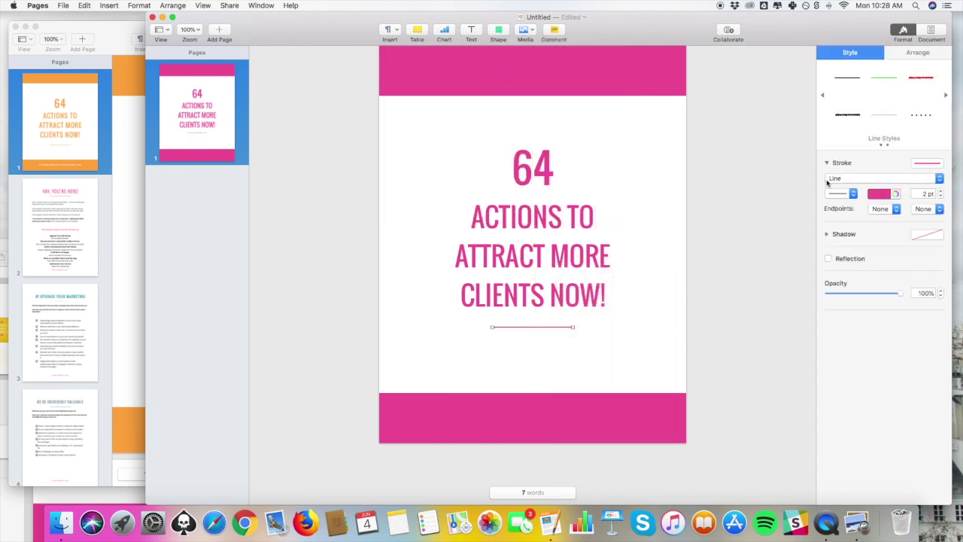
{"action": "left_click", "coordinate": [853, 193]}
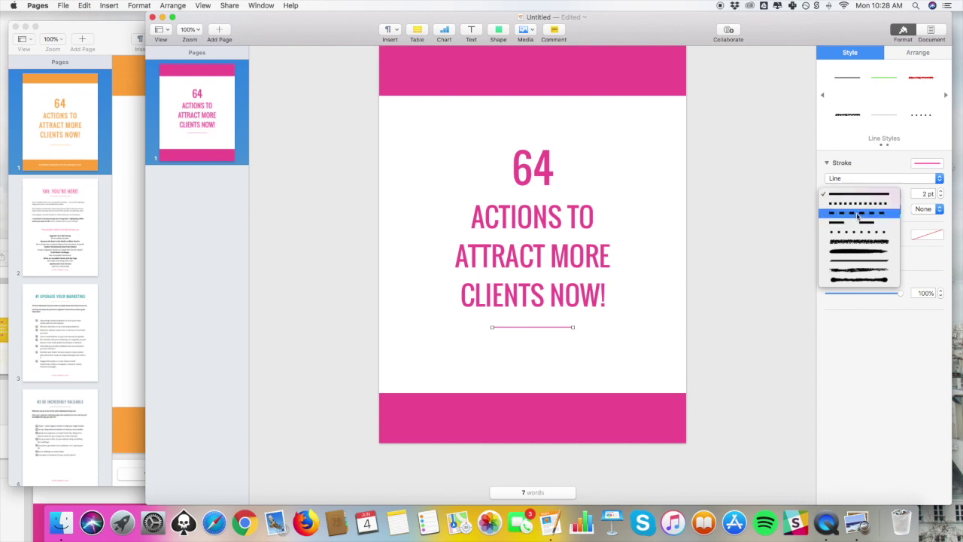
{"action": "left_click", "coordinate": [873, 255]}
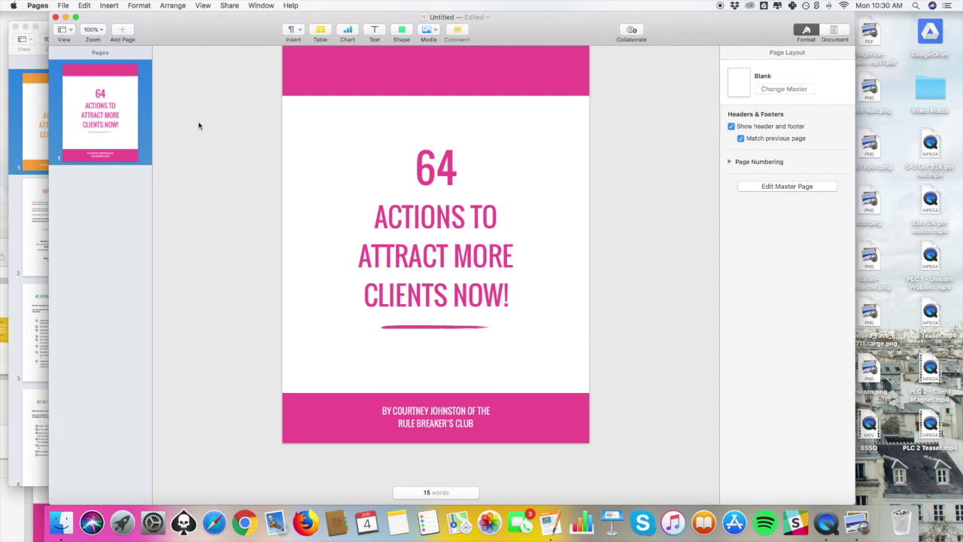
Step: Add a new blank page after the cover
{"action": "left_click", "coordinate": [123, 32]}
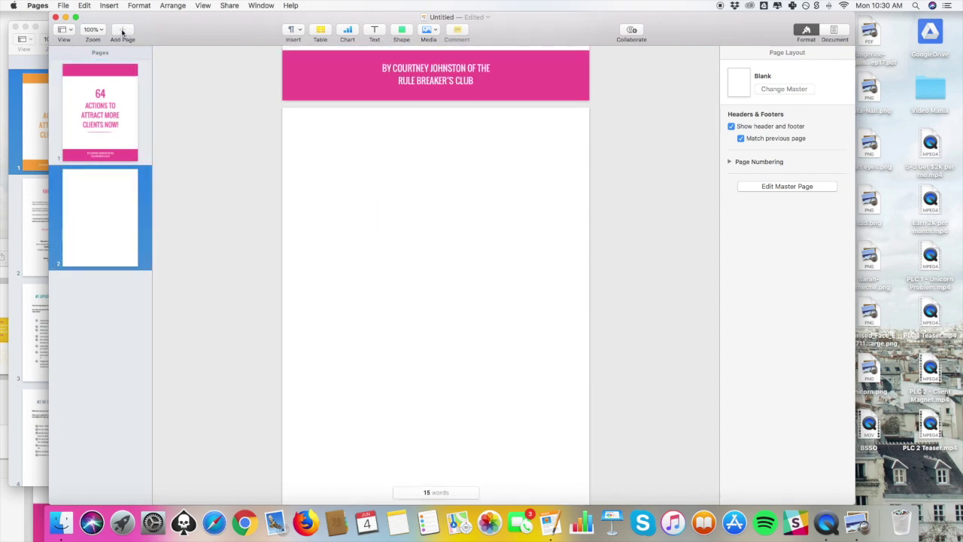
{"action": "scroll", "coordinate": [417, 237], "scroll_direction": "down", "scroll_amount": 2}
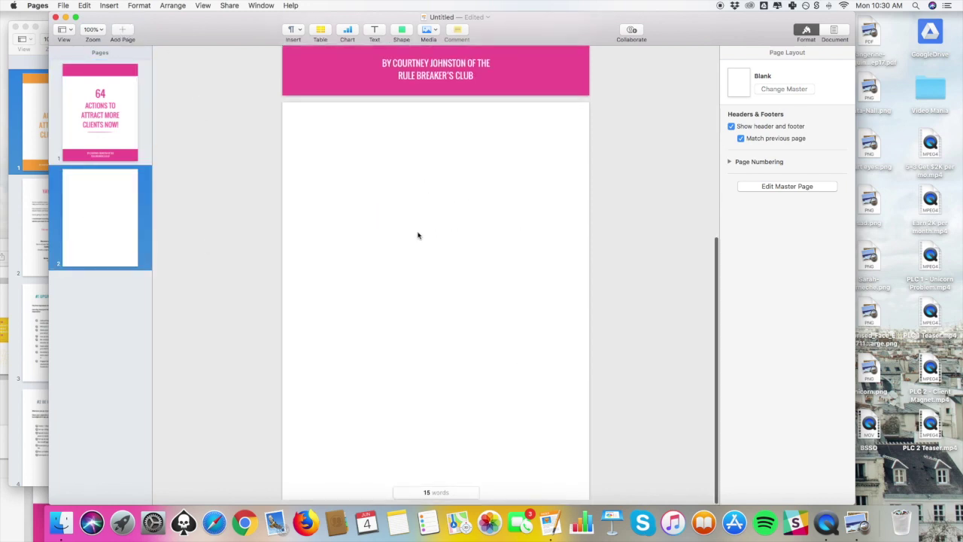
{"action": "left_click_drag", "start_coordinate": [193, 40], "coordinate": [229, 40]}
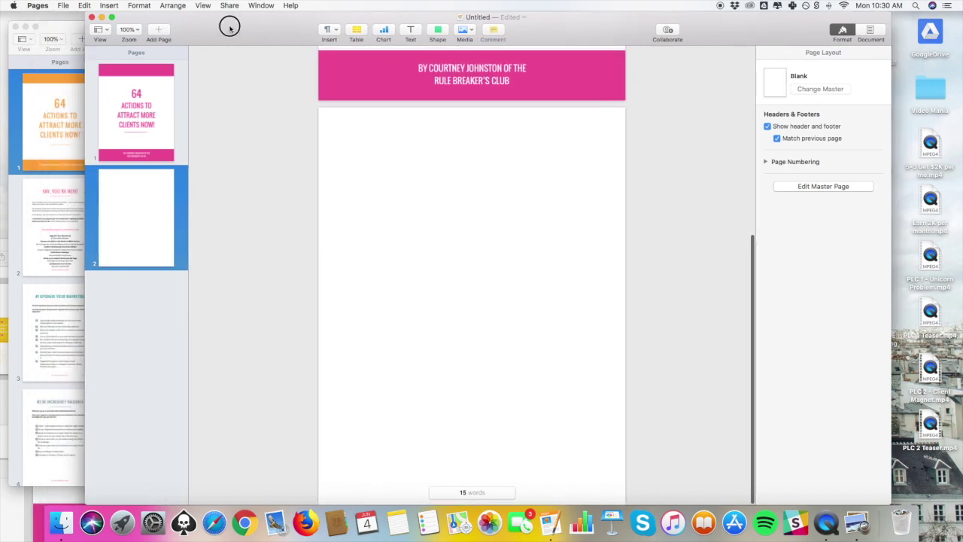
Step: Paste a copy of the byline box at the top of page 2 and change its text colour
{"action": "left_click", "coordinate": [461, 69]}
{"action": "left_click", "coordinate": [484, 180]}
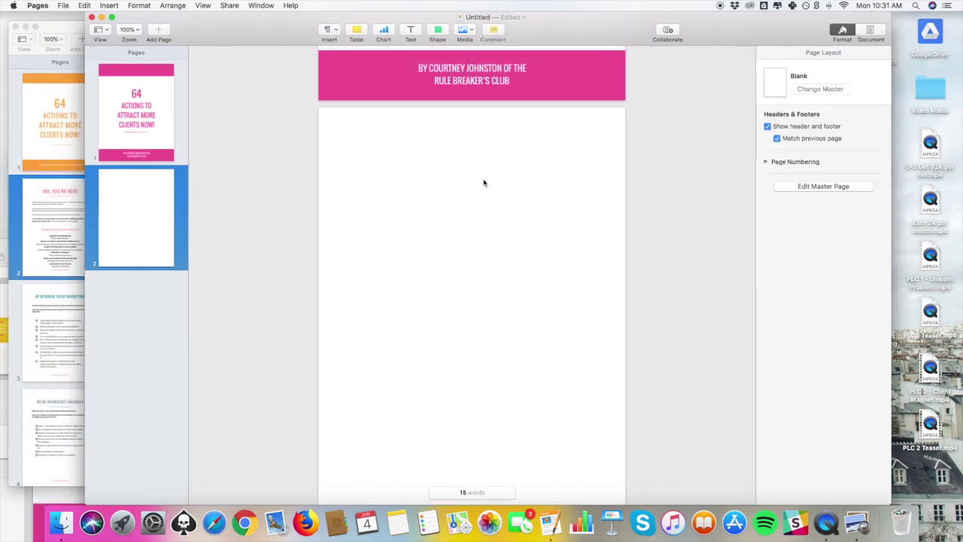
{"action": "key", "text": "super+v"}
{"action": "left_click_drag", "start_coordinate": [486, 467], "coordinate": [484, 148]}
{"action": "double_click", "coordinate": [484, 148]}
{"action": "triple_click", "coordinate": [484, 149]}
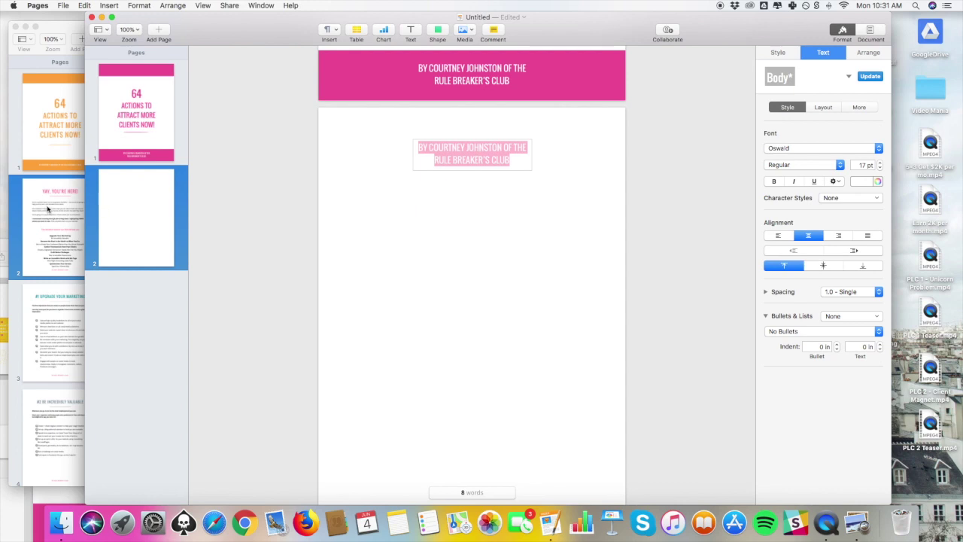
{"action": "left_click", "coordinate": [877, 181]}
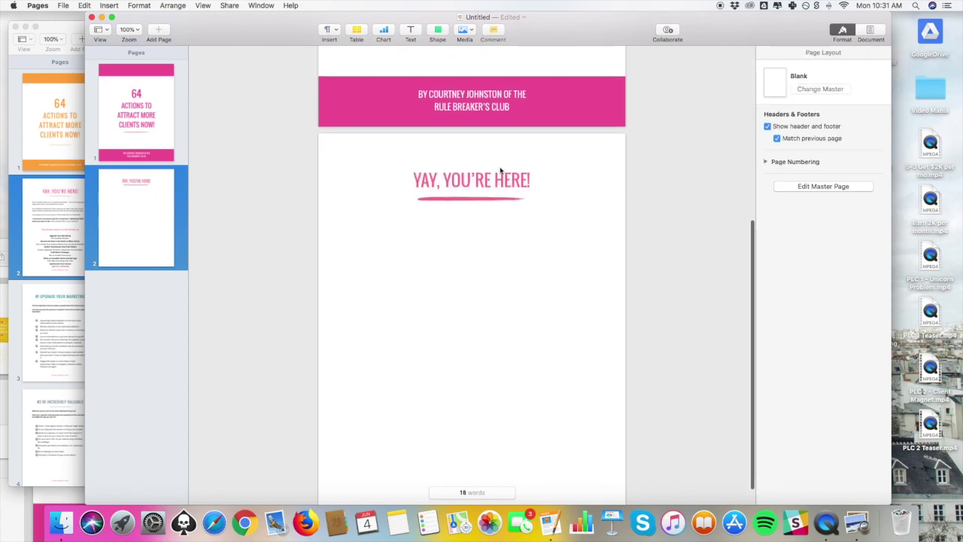
Step: Add a new text box beneath the heading on page 2
{"action": "left_click", "coordinate": [410, 30]}
{"action": "left_click_drag", "start_coordinate": [452, 316], "coordinate": [397, 258]}
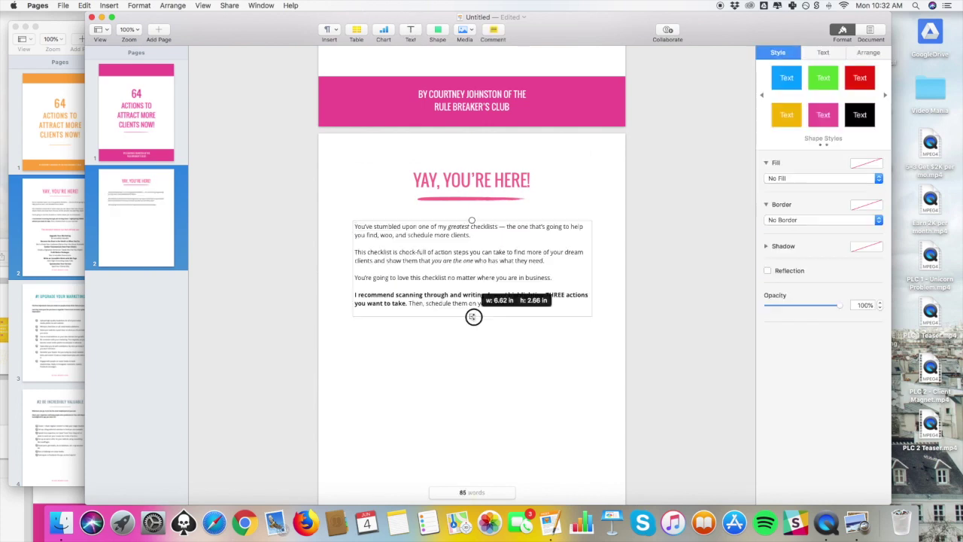
{"action": "left_click_drag", "start_coordinate": [472, 317], "coordinate": [472, 318]}
{"action": "left_click", "coordinate": [652, 293]}
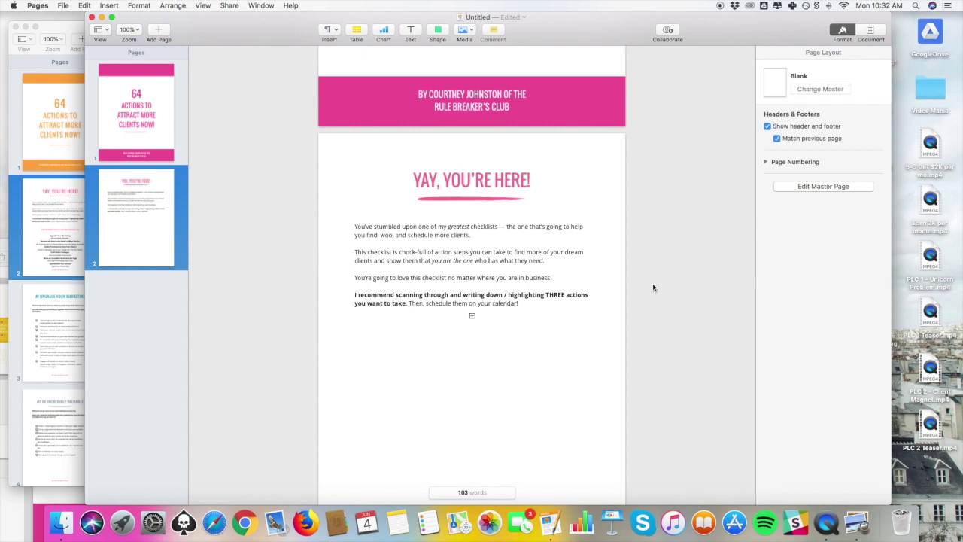
Step: Select all the intro paragraphs on the YAY, YOU'RE HERE! page
{"action": "left_click", "coordinate": [518, 302]}
{"action": "left_click", "coordinate": [518, 302]}
{"action": "left_click_drag", "start_coordinate": [527, 299], "coordinate": [378, 221]}
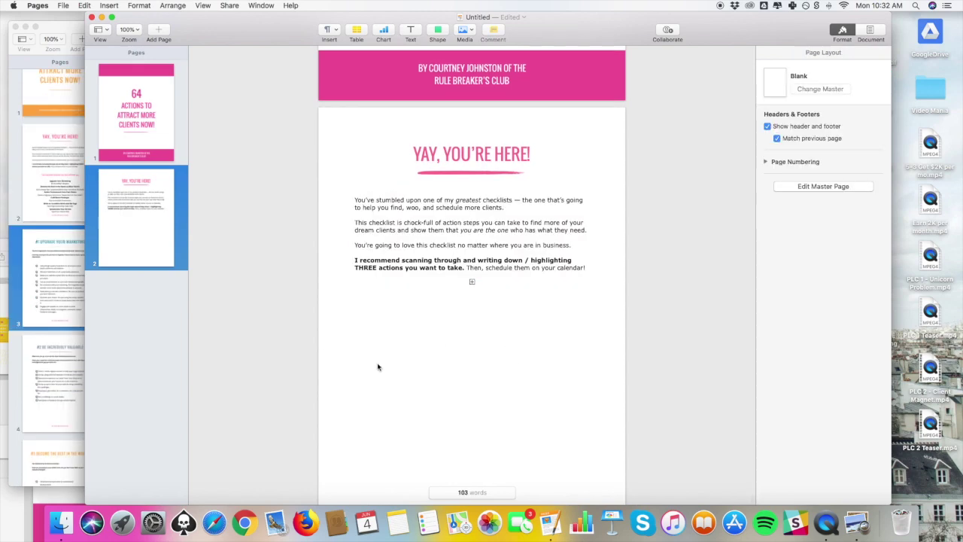
Step: Look over the reference checklist document, then return to the new checklist
{"action": "left_click", "coordinate": [59, 302]}
{"action": "scroll", "coordinate": [59, 303], "scroll_direction": "down", "scroll_amount": 8}
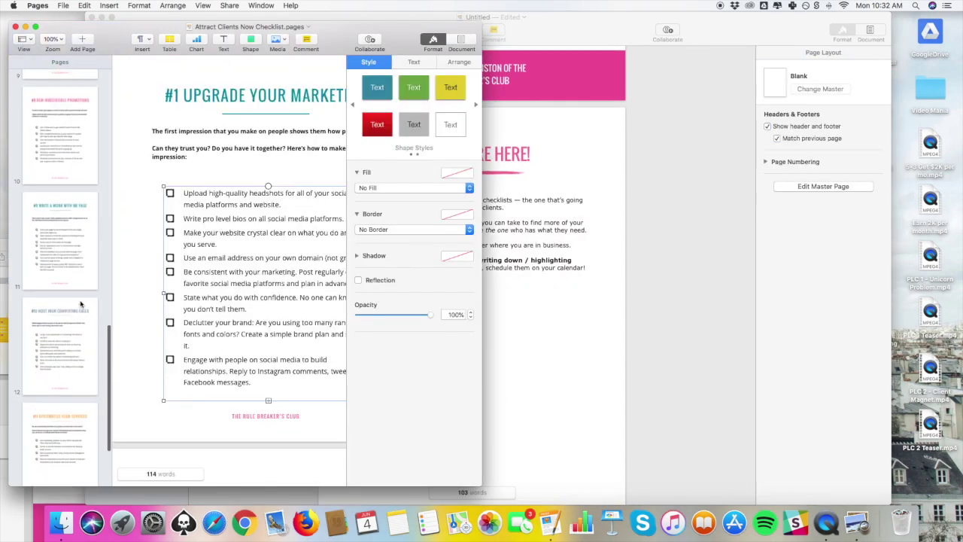
{"action": "scroll", "coordinate": [59, 301], "scroll_direction": "up", "scroll_amount": 6}
{"action": "left_click", "coordinate": [609, 339]}
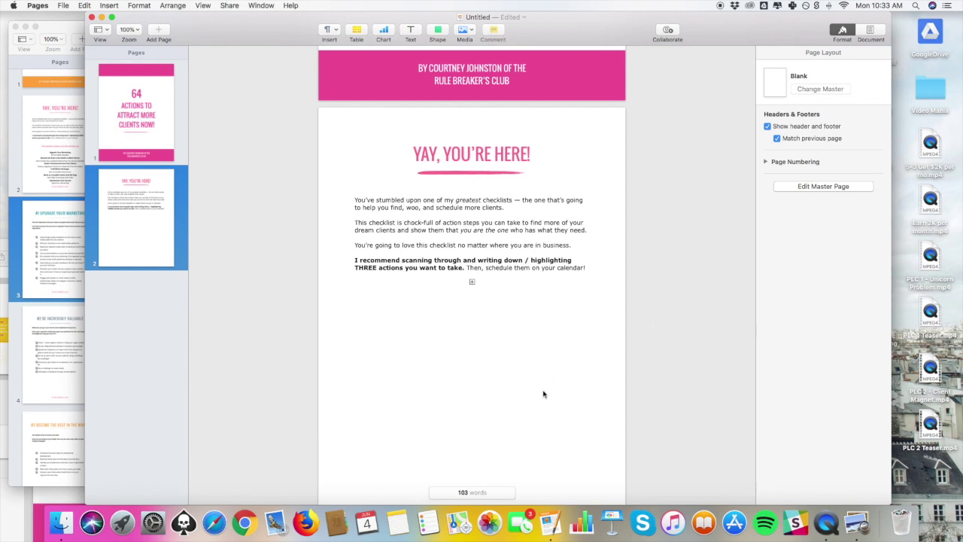
{"action": "scroll", "coordinate": [562, 378], "scroll_direction": "down", "scroll_amount": 1}
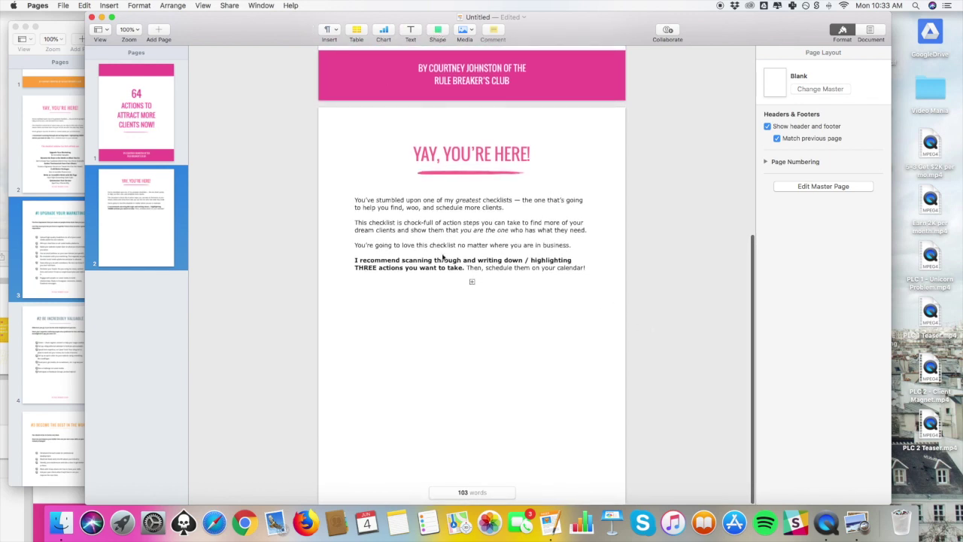
Step: Insert a square below the intro text and stretch it across the text width
{"action": "left_click", "coordinate": [438, 34]}
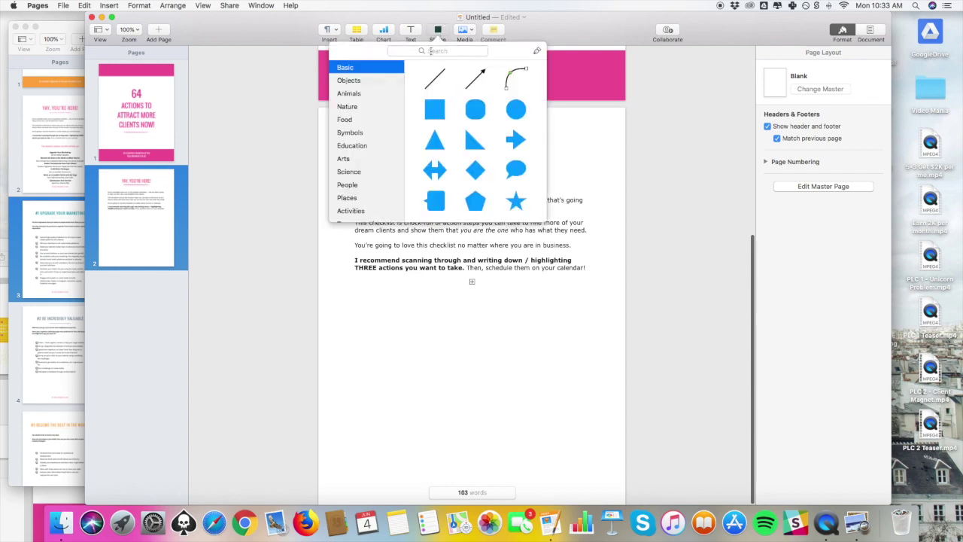
{"action": "left_click", "coordinate": [435, 110]}
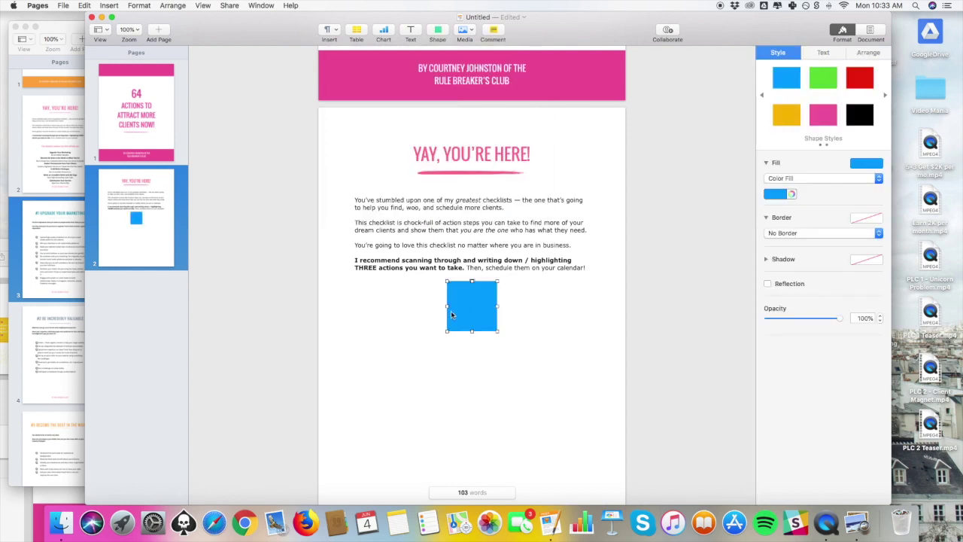
{"action": "left_click_drag", "start_coordinate": [447, 307], "coordinate": [352, 307]}
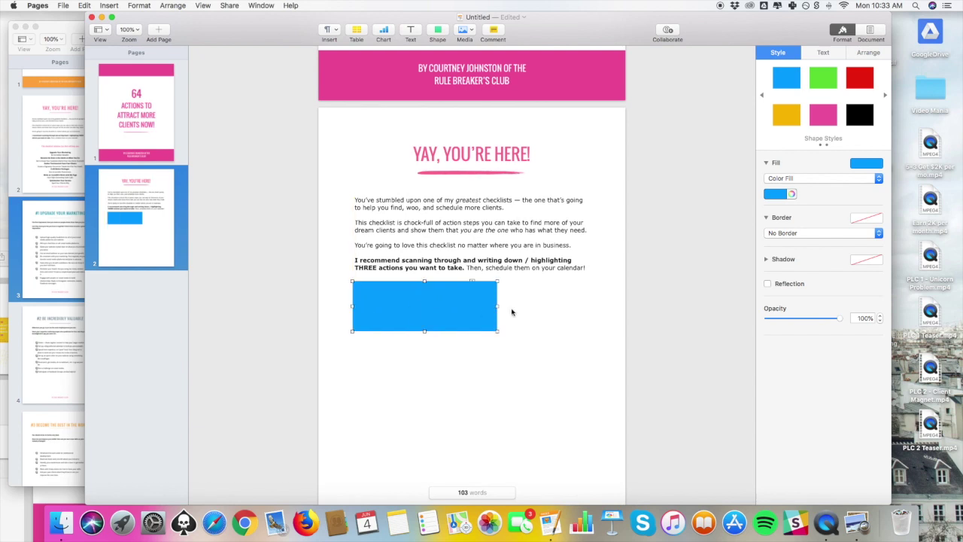
{"action": "left_click_drag", "start_coordinate": [500, 310], "coordinate": [591, 307]}
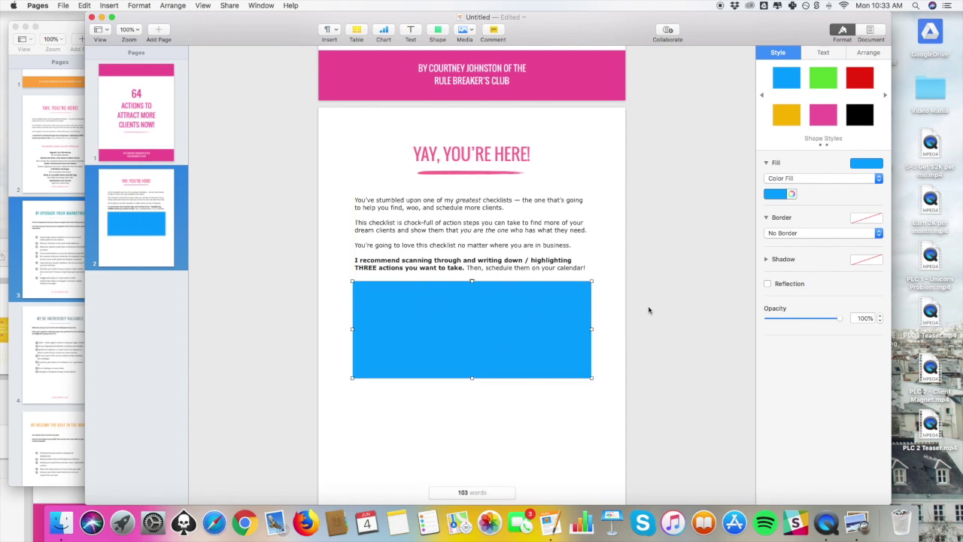
Step: Fill the rectangle with a light grey of about 90% grayscale, then add a blank third page
{"action": "left_click", "coordinate": [792, 195]}
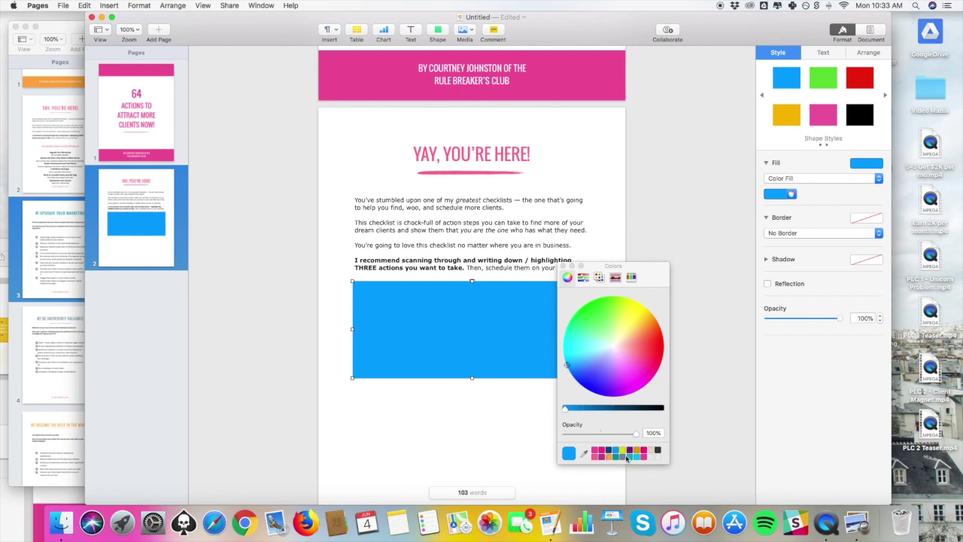
{"action": "left_click", "coordinate": [583, 276]}
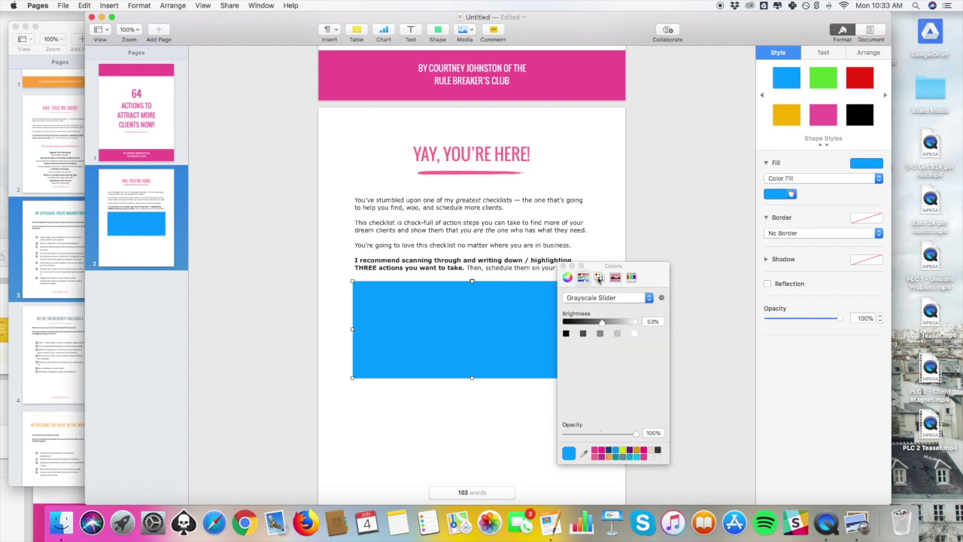
{"action": "left_click", "coordinate": [608, 323]}
{"action": "left_click_drag", "start_coordinate": [608, 324], "coordinate": [631, 322]}
{"action": "left_click", "coordinate": [572, 257]}
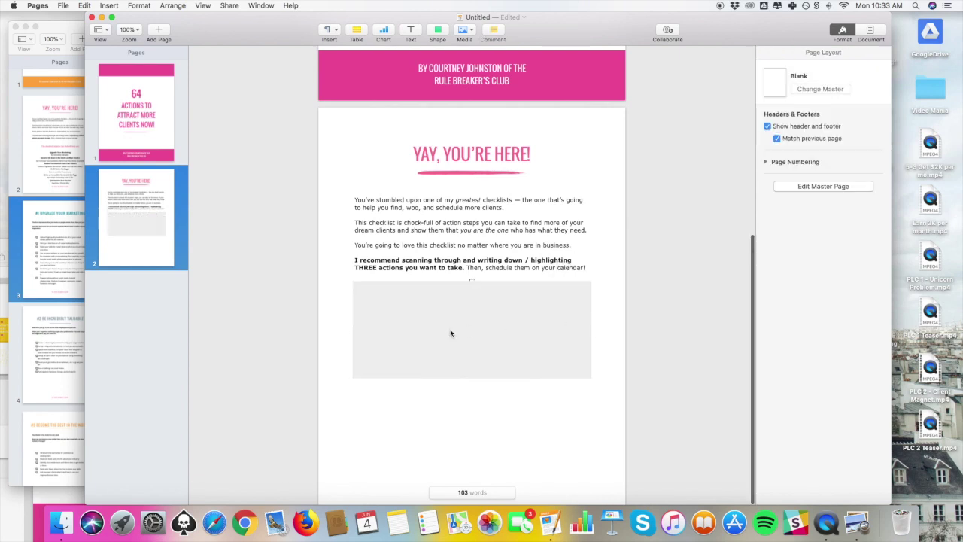
{"action": "left_click", "coordinate": [158, 32]}
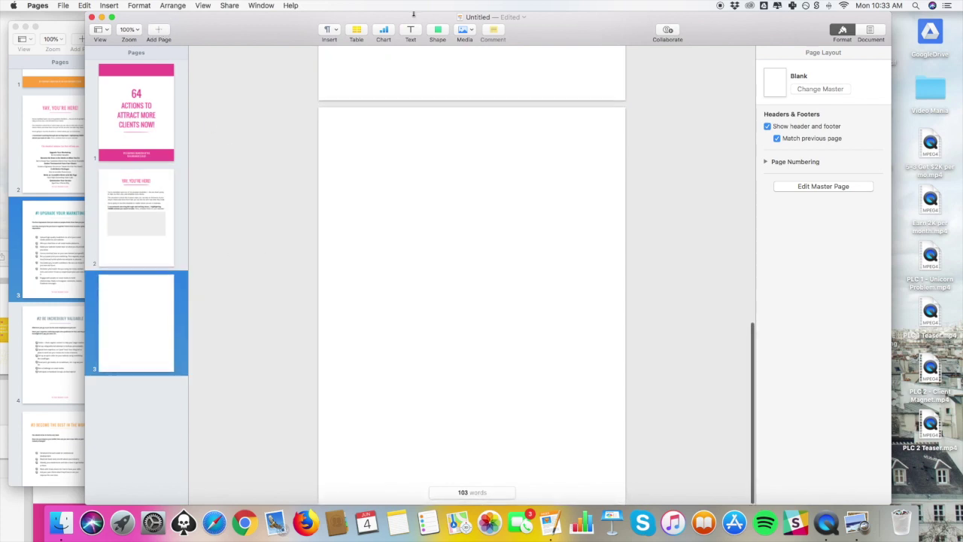
Step: Add a text box on page 3 listing Almond milk, Eggs, Cheddar cheese, Dark chocolate
{"action": "left_click", "coordinate": [410, 32]}
{"action": "double_click", "coordinate": [450, 280]}
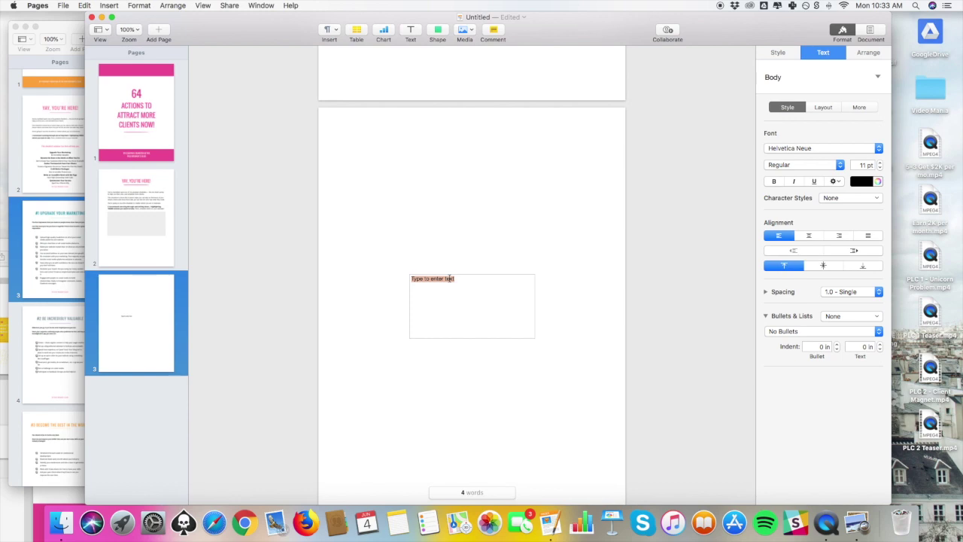
{"action": "type", "text": "Almond milk Eggs Cheddar cheese Dark chocolate"}
{"action": "left_click_drag", "start_coordinate": [449, 297], "coordinate": [409, 277]}
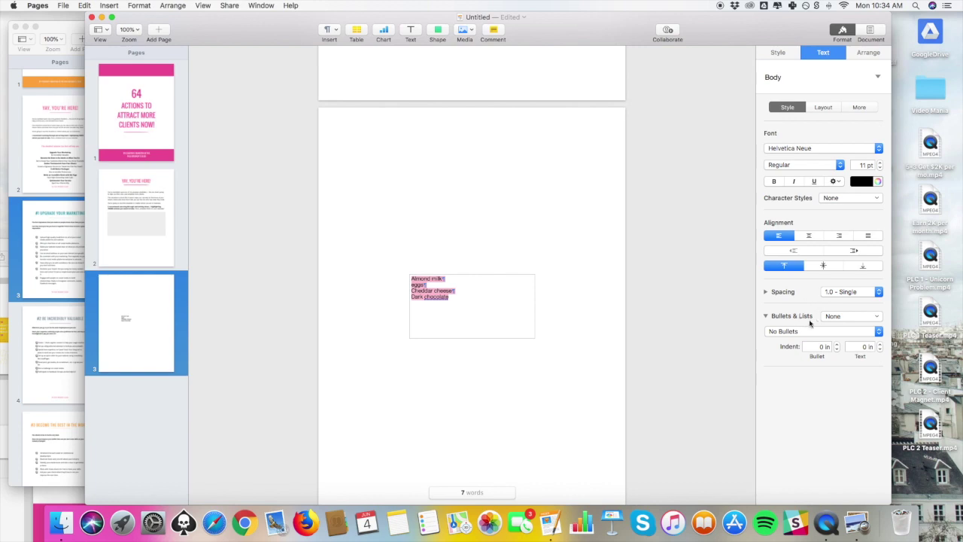
Step: Give the four-item list black circle image bullets
{"action": "left_click", "coordinate": [853, 321]}
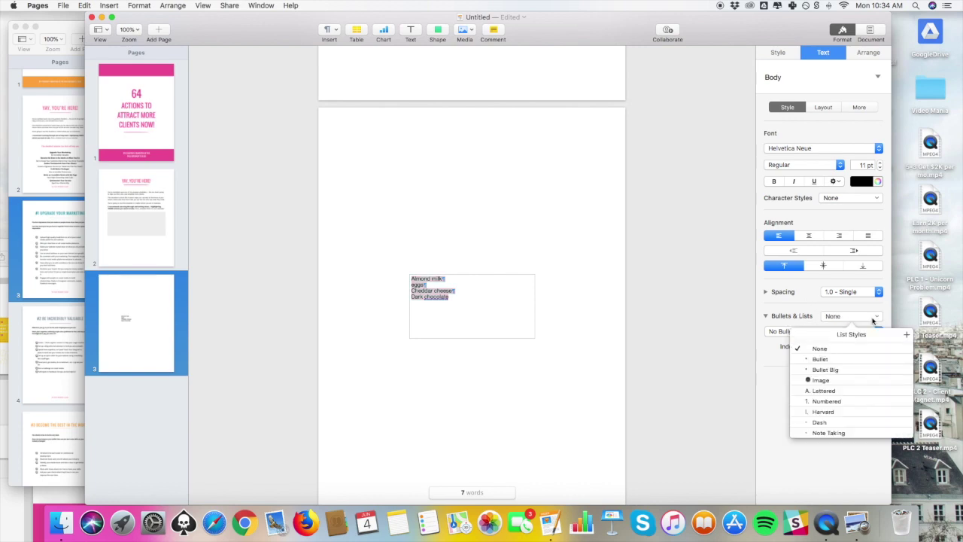
{"action": "left_click", "coordinate": [822, 380]}
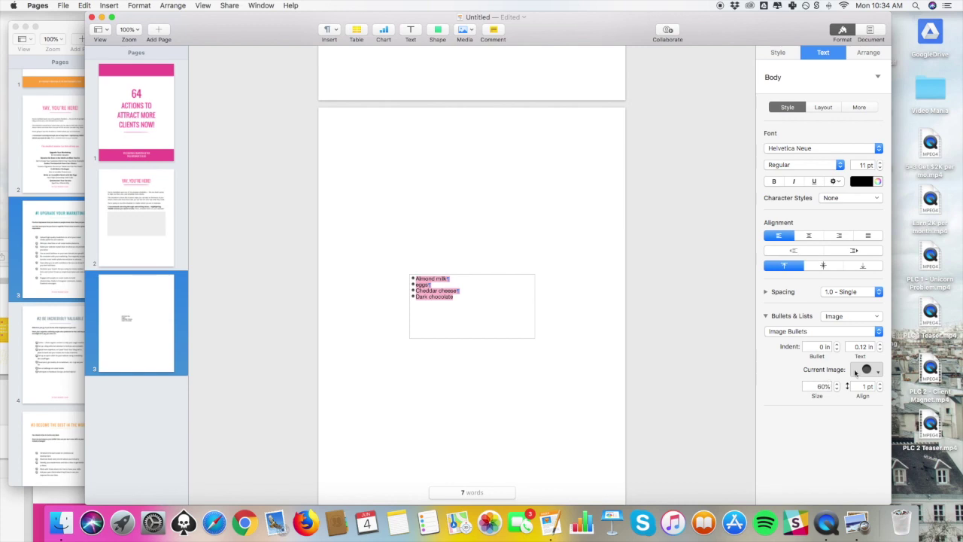
{"action": "left_click", "coordinate": [876, 371]}
{"action": "scroll", "coordinate": [898, 320], "scroll_direction": "down", "scroll_amount": 3}
{"action": "left_click", "coordinate": [898, 320]}
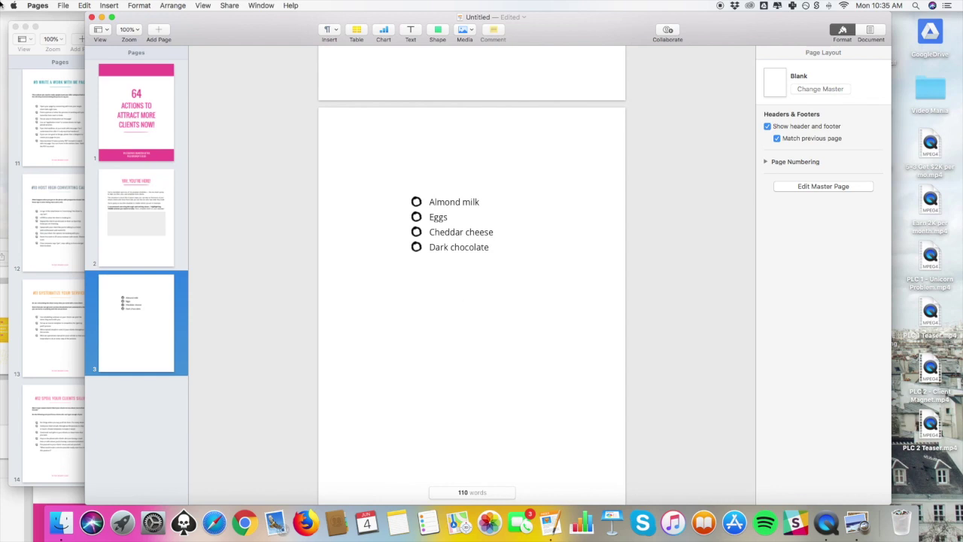
{"action": "left_click", "coordinate": [64, 6]}
Step: Start a PDF export with Best image quality
{"action": "mouse_move", "coordinate": [83, 109]}
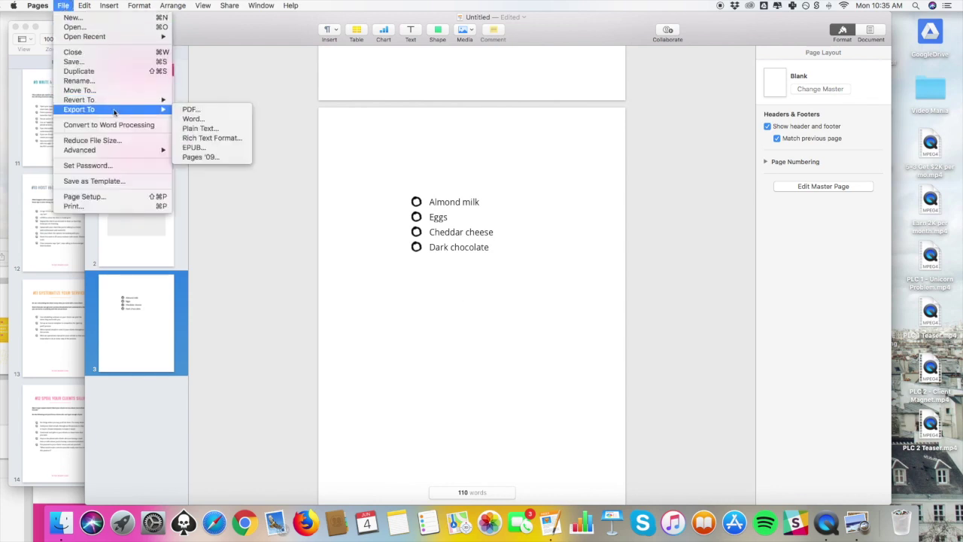
{"action": "left_click", "coordinate": [197, 109]}
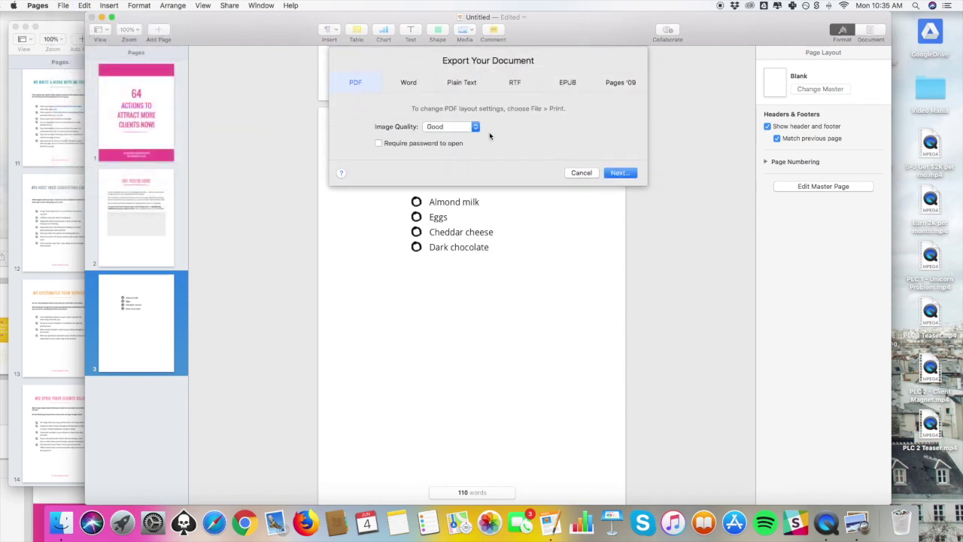
{"action": "left_click", "coordinate": [472, 128]}
{"action": "left_click", "coordinate": [463, 144]}
{"action": "left_click", "coordinate": [633, 173]}
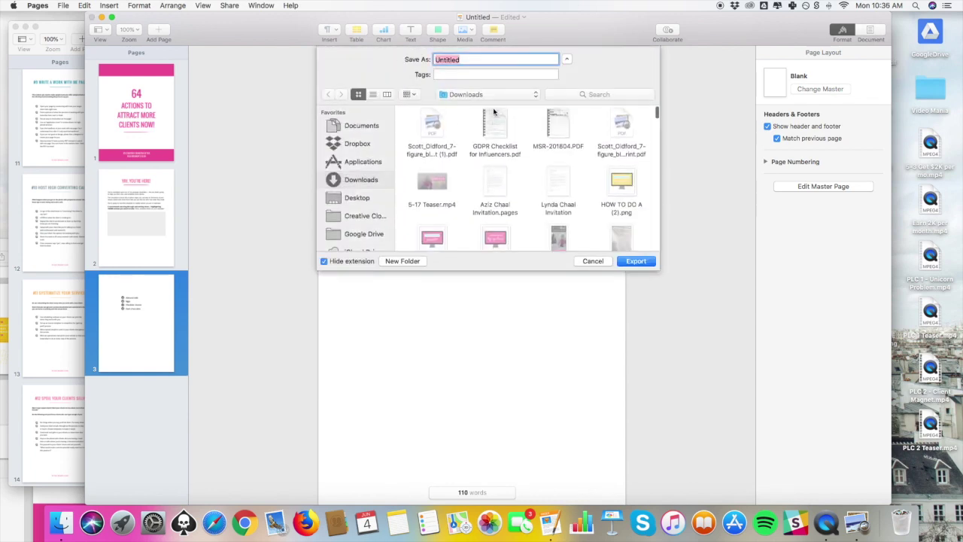
Step: Name the PDF 'Sample PDF' and export it to the Desktop
{"action": "type", "text": "Sa"}
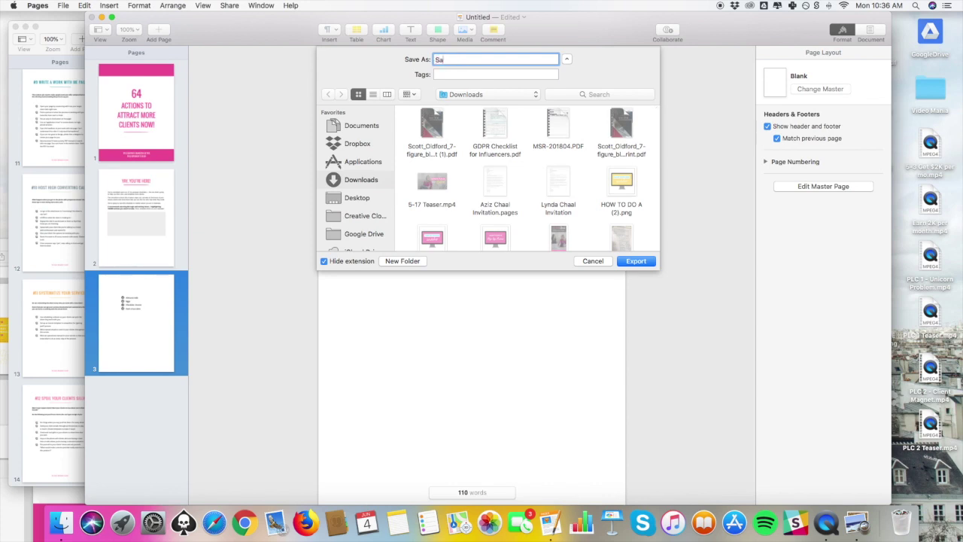
{"action": "type", "text": "mple PDF"}
{"action": "scroll", "coordinate": [365, 195], "scroll_direction": "down", "scroll_amount": 3}
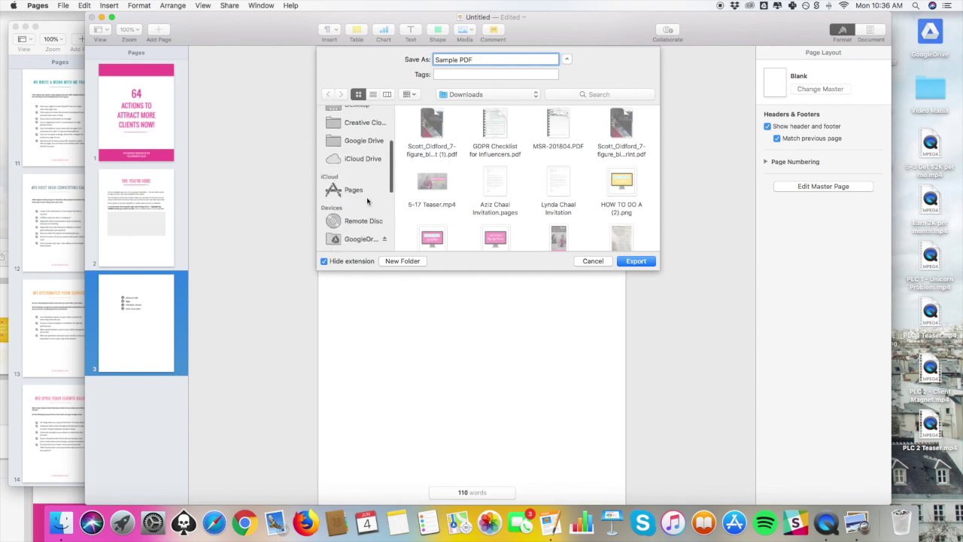
{"action": "scroll", "coordinate": [366, 161], "scroll_direction": "up", "scroll_amount": 1}
{"action": "left_click", "coordinate": [366, 158]}
{"action": "left_click", "coordinate": [650, 264]}
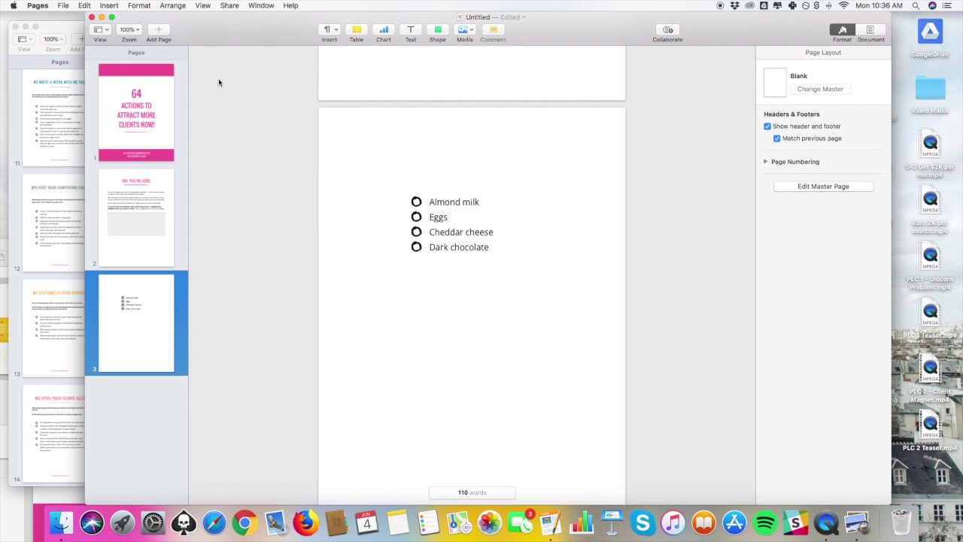
Step: Save the document as 'Sample PDF' and bring the Attract Clients Now Checklist window forward
{"action": "left_click", "coordinate": [65, 5]}
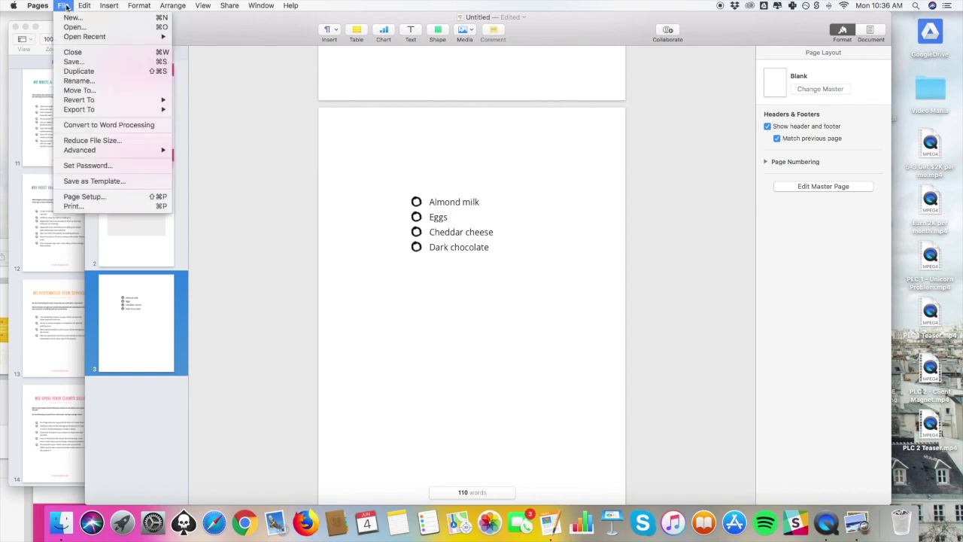
{"action": "left_click", "coordinate": [93, 61]}
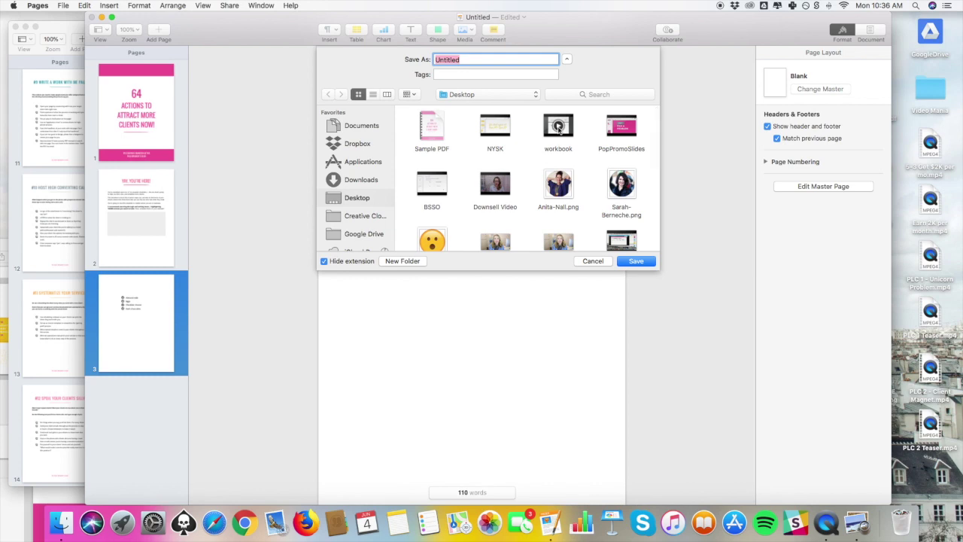
{"action": "type", "text": "Sample PDF"}
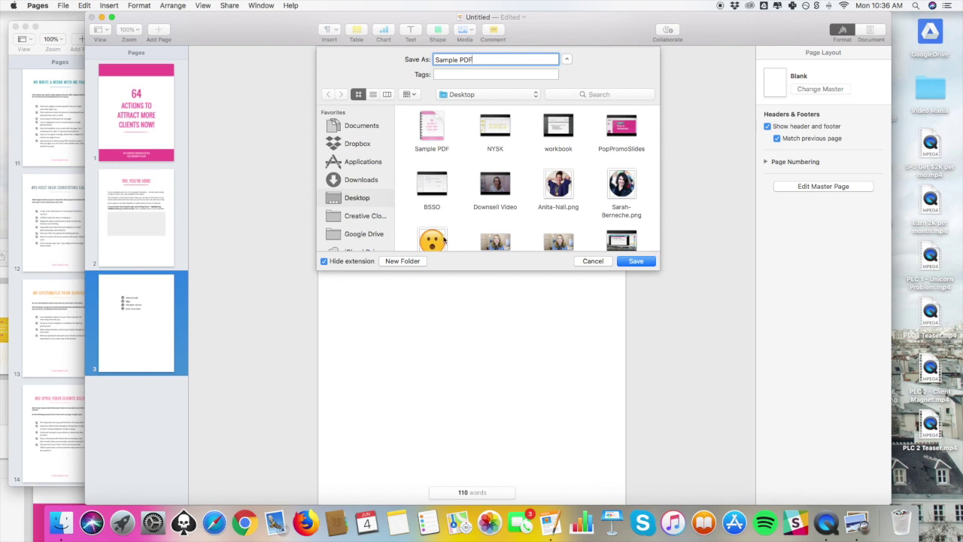
{"action": "left_click", "coordinate": [635, 261]}
{"action": "scroll", "coordinate": [658, 261], "scroll_direction": "up", "scroll_amount": 15}
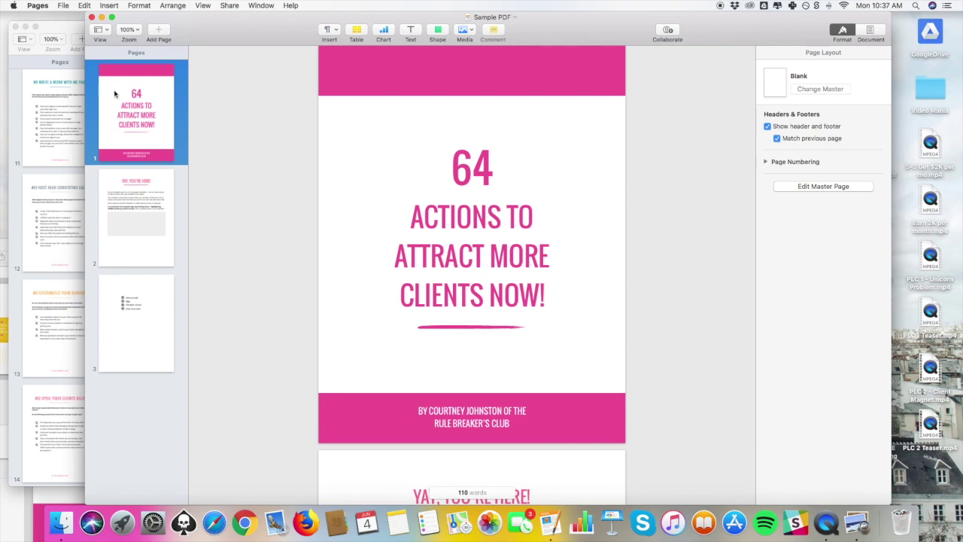
{"action": "left_click", "coordinate": [63, 99]}
{"action": "scroll", "coordinate": [293, 142], "scroll_direction": "up", "scroll_amount": 20}
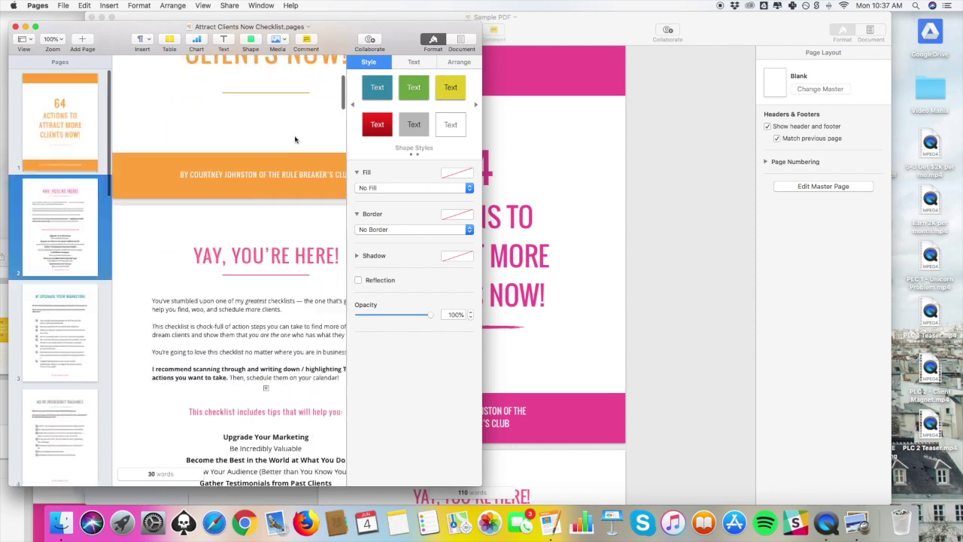